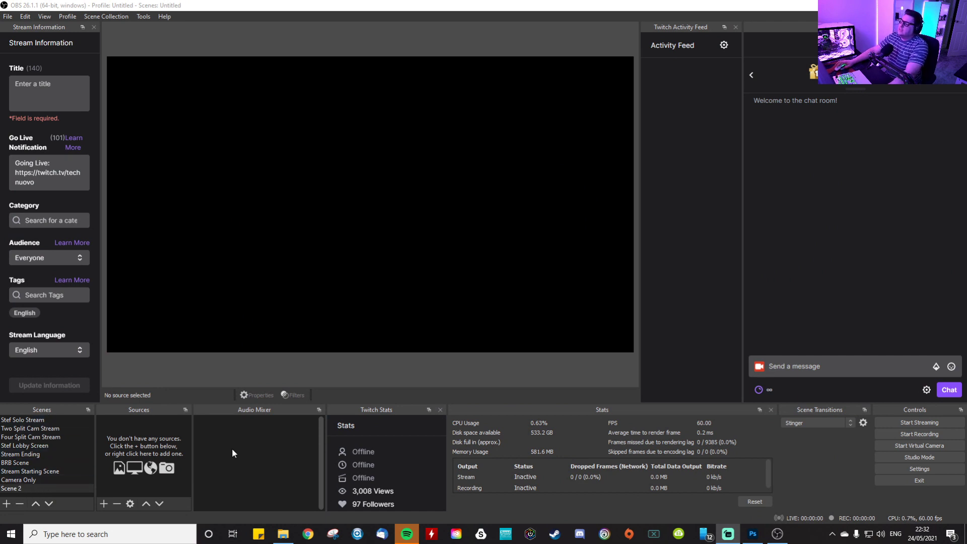
# - Start adding a Video Capture Device source, then close the dialog without adding it
pyautogui.rightClick(141, 432)
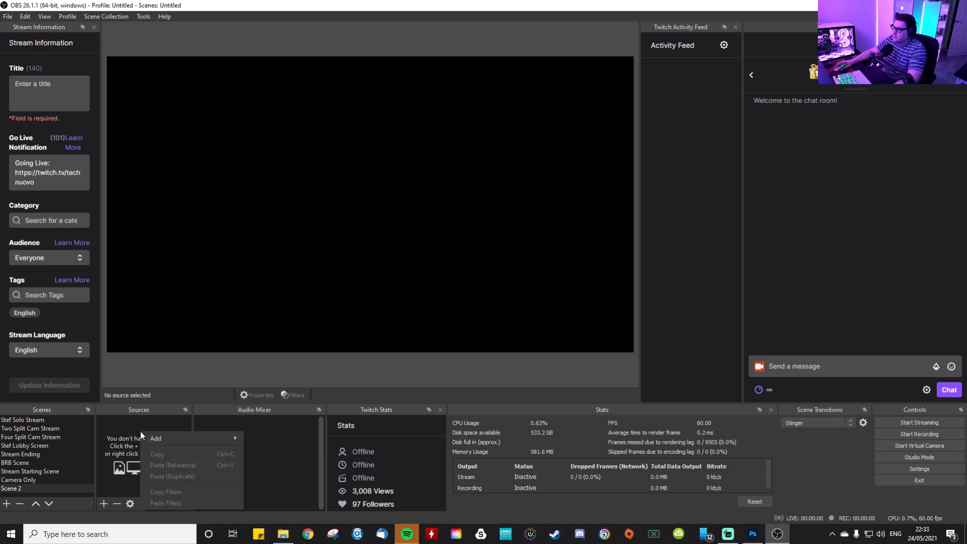
pyautogui.moveTo(220, 438)
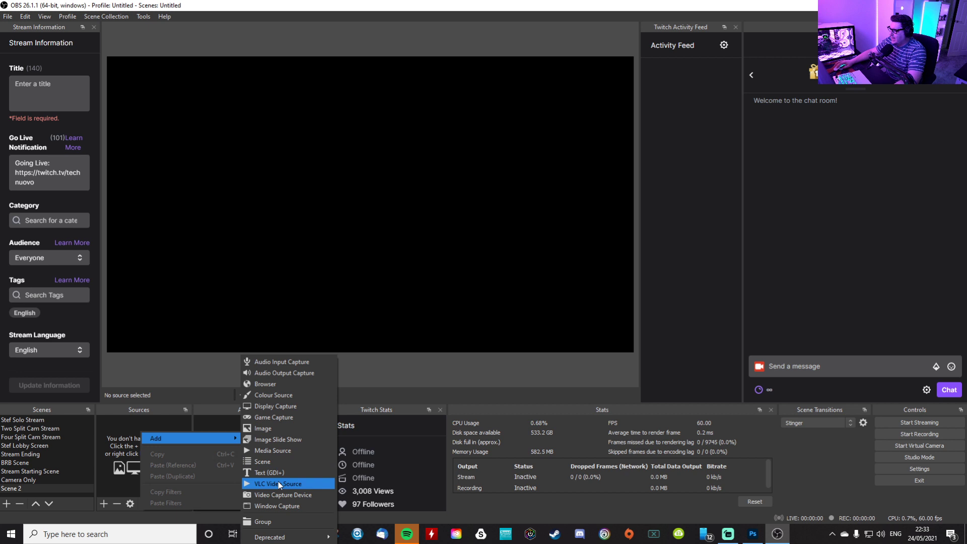
pyautogui.click(282, 495)
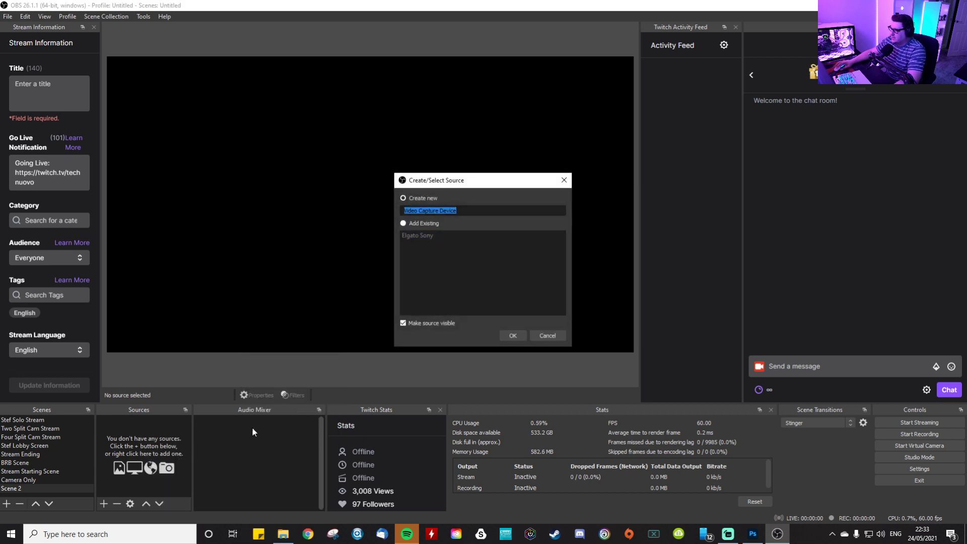
pyautogui.click(548, 336)
# - Add the existing Elgato Sony capture and shrink it into a small bottom-left webcam box
pyautogui.rightClick(149, 436)
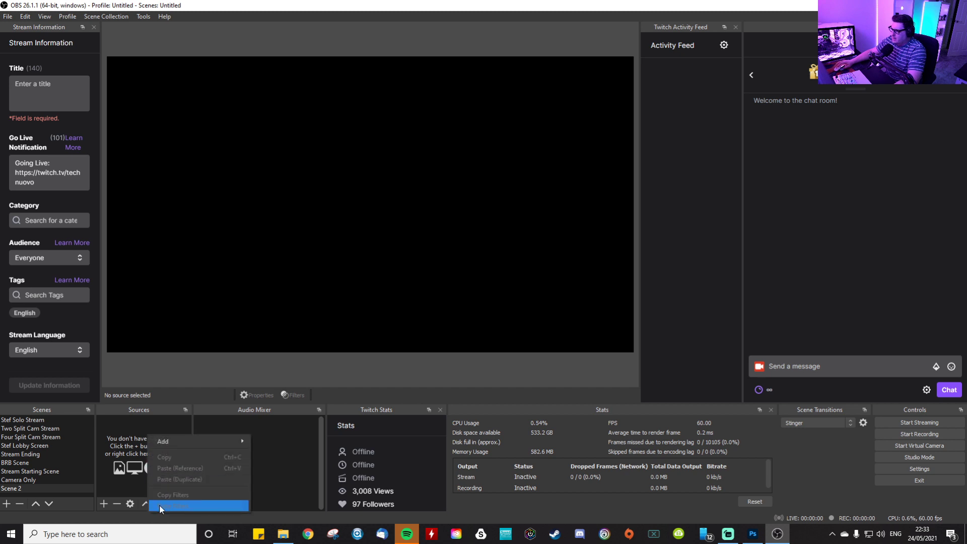
pyautogui.moveTo(174, 440)
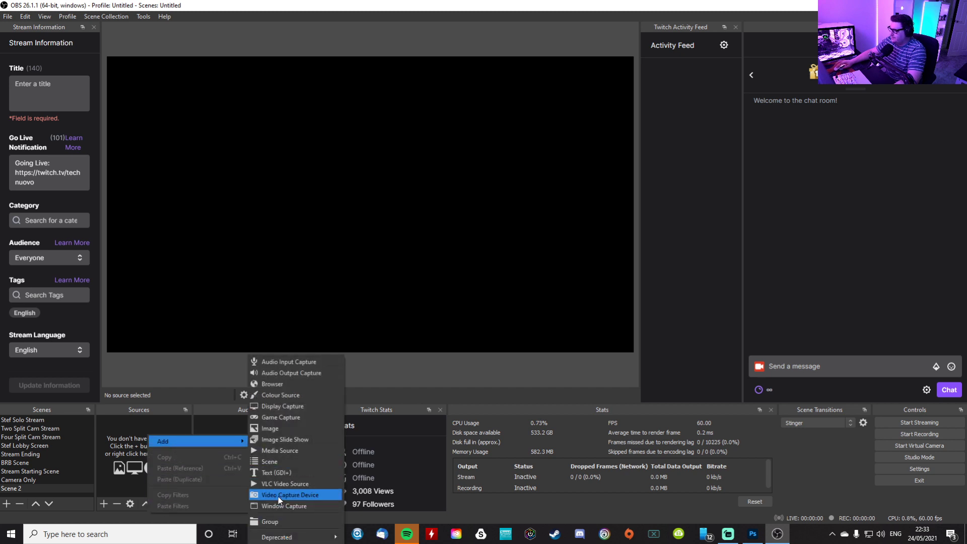
pyautogui.click(280, 495)
pyautogui.click(405, 225)
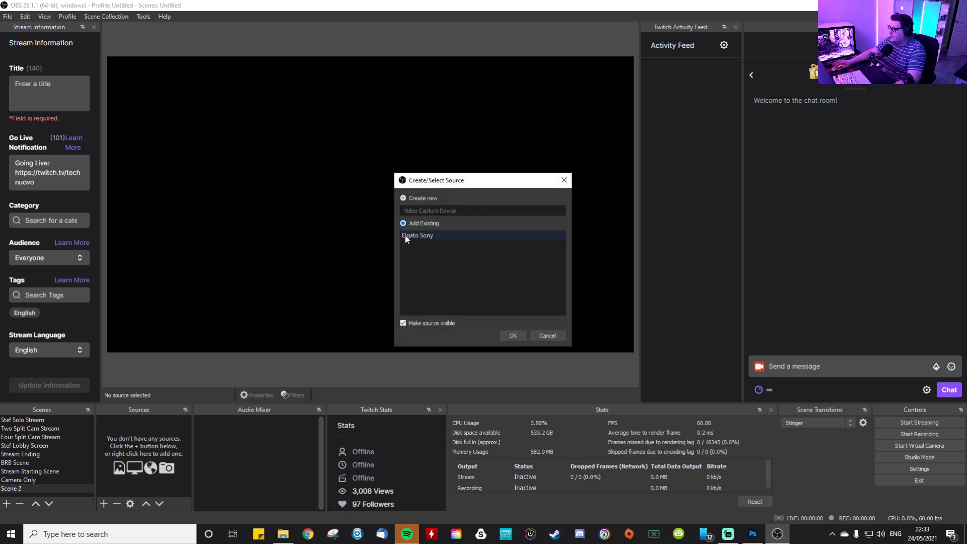
pyautogui.click(412, 236)
pyautogui.click(513, 336)
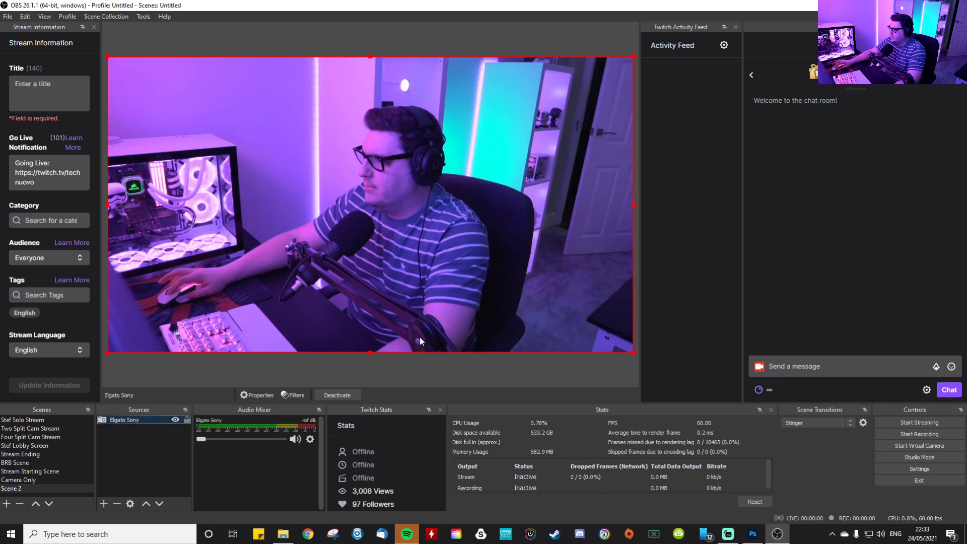
pyautogui.moveTo(634, 57); pyautogui.dragTo(207, 292)
pyautogui.click(279, 319)
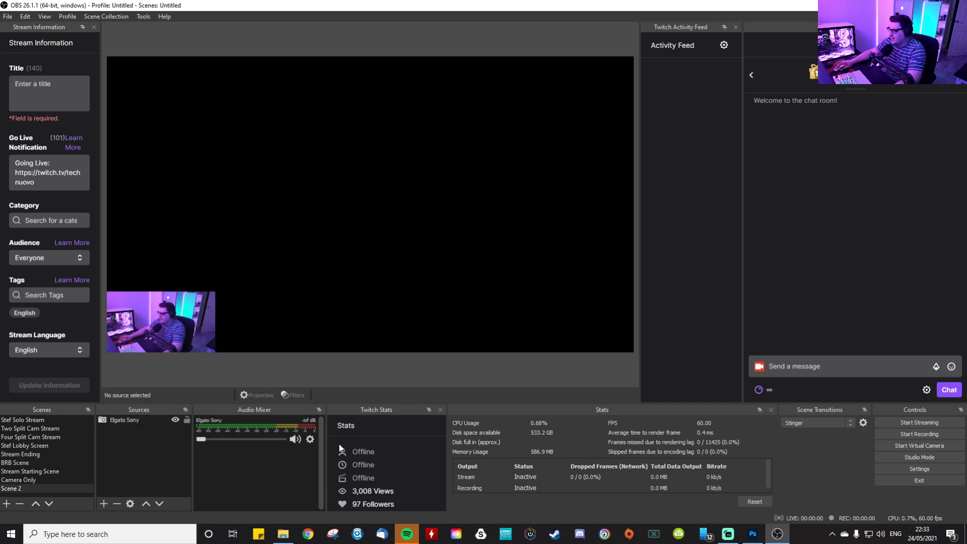
# - Snip the whole OBS preview canvas and save it to the Desktop as JPEG 'webcam base'
pyautogui.click(333, 535)
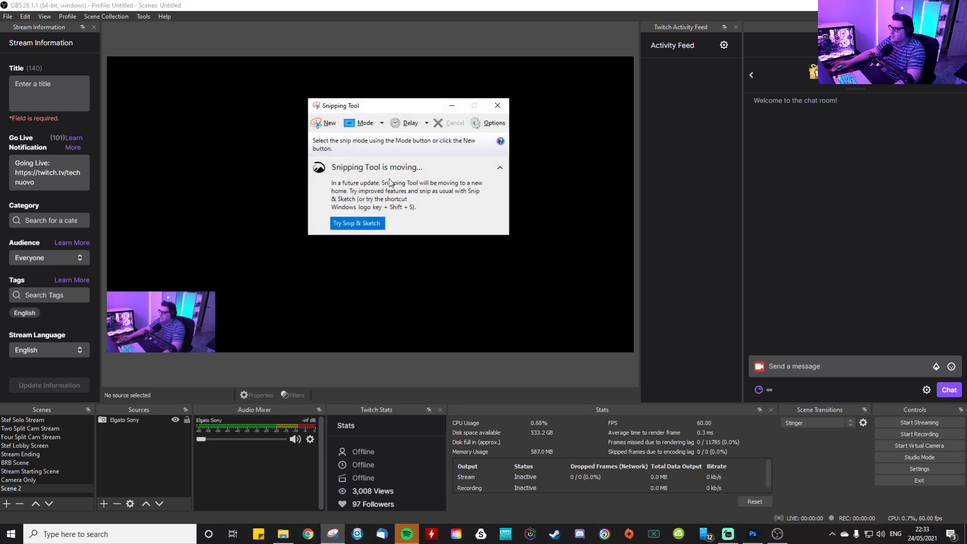
pyautogui.click(322, 123)
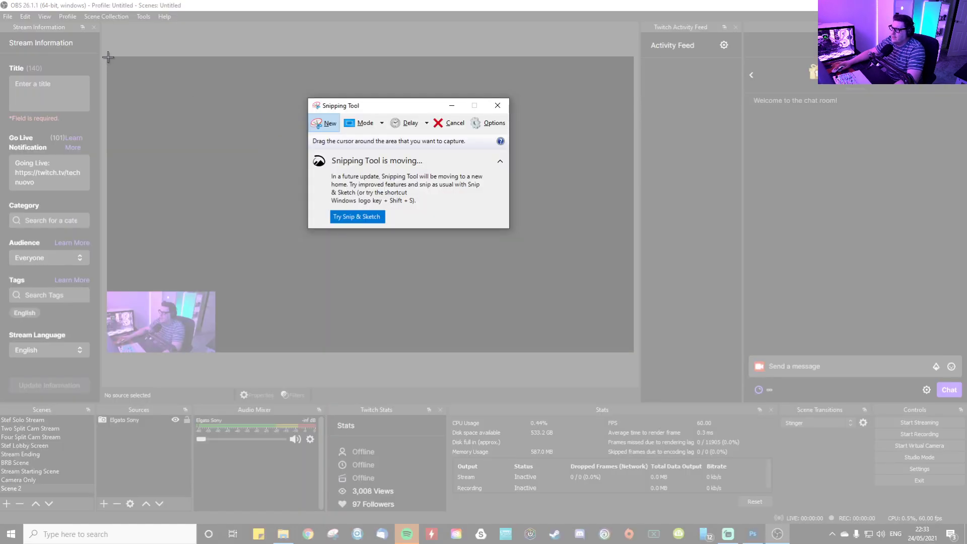
pyautogui.moveTo(108, 57); pyautogui.dragTo(633, 351)
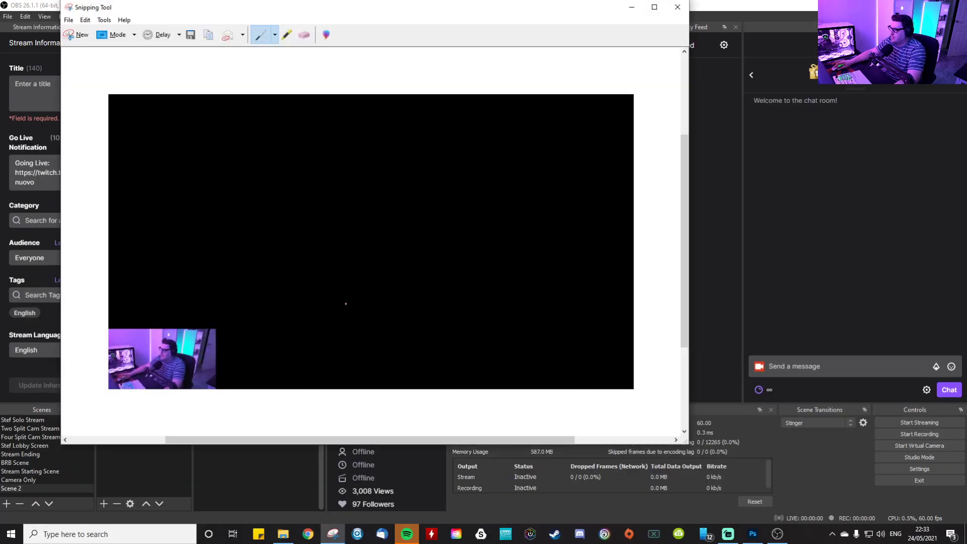
pyautogui.click(191, 35)
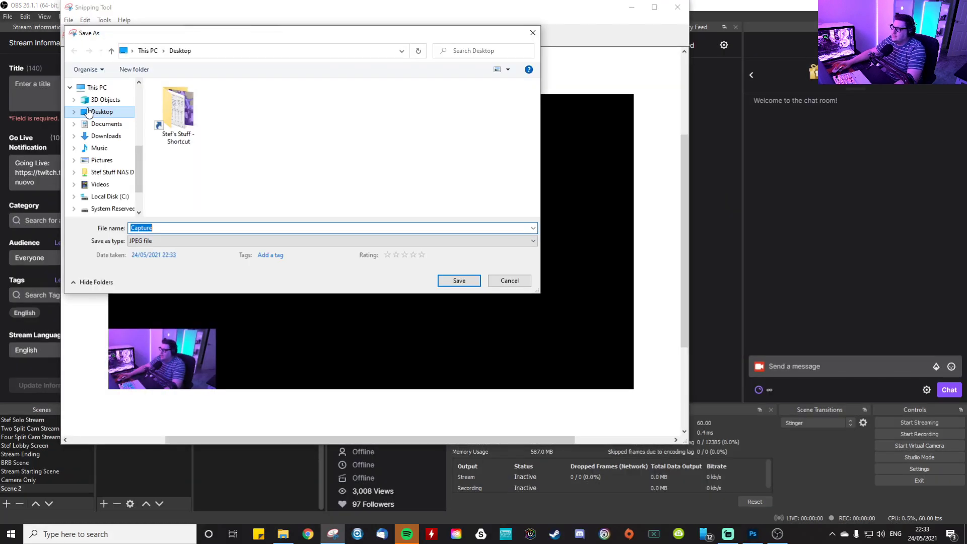
pyautogui.doubleClick(171, 228)
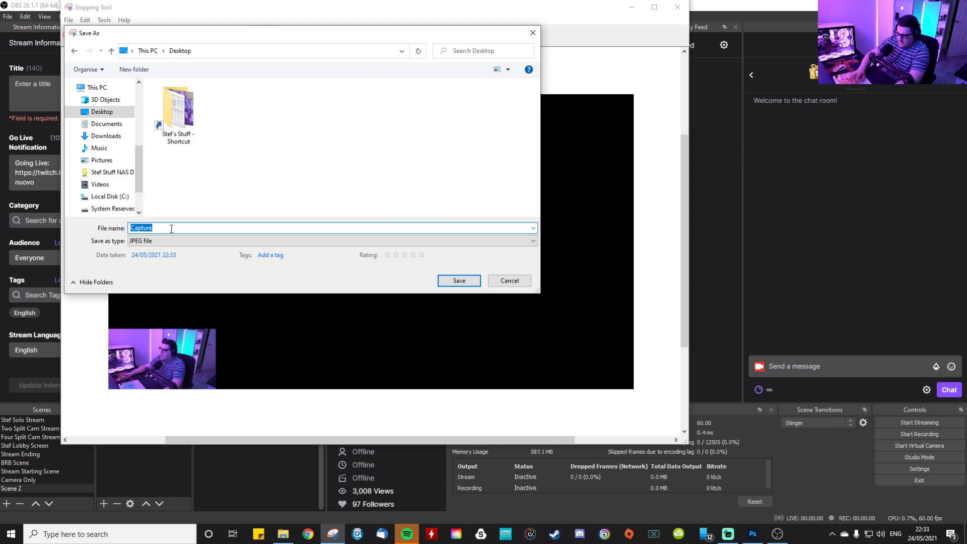
pyautogui.write('webcam base')
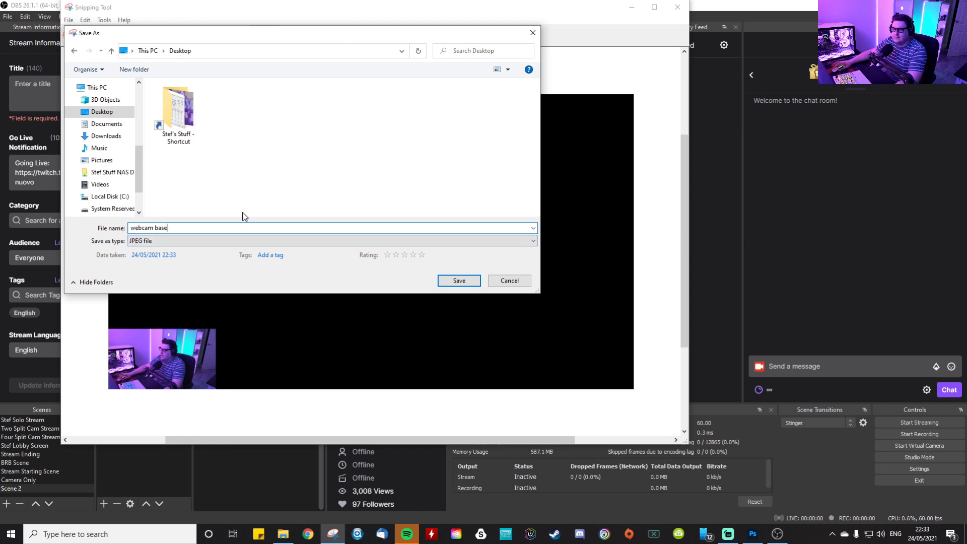
pyautogui.click(455, 285)
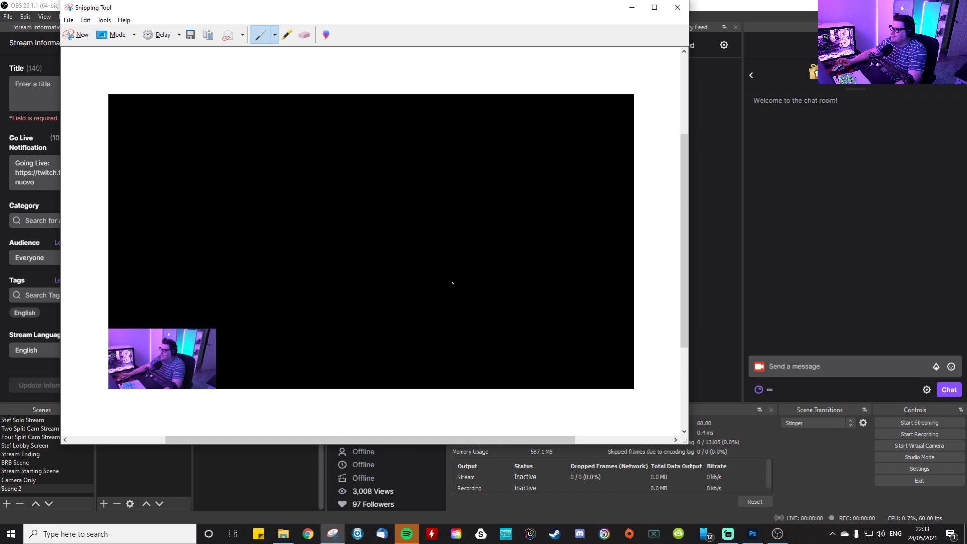
pyautogui.click(677, 8)
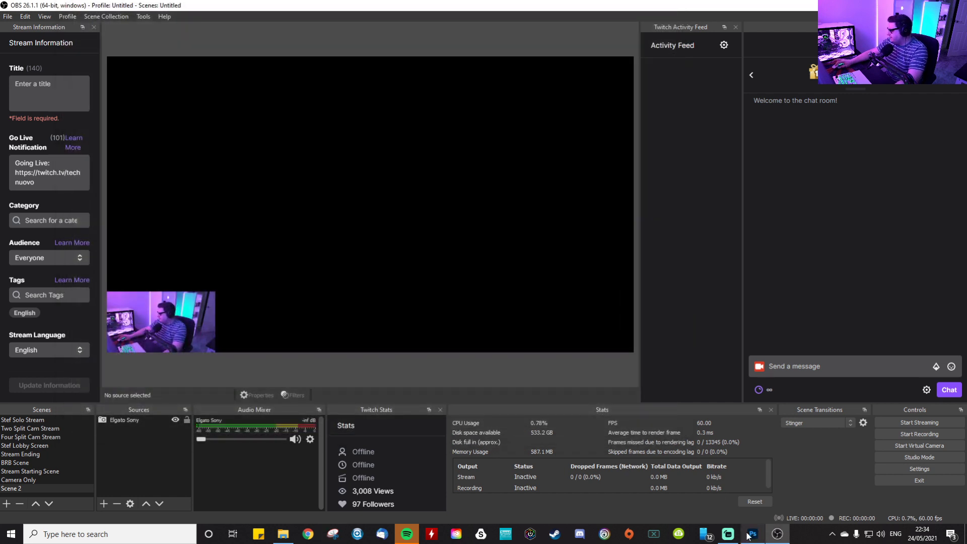
pyautogui.click(751, 536)
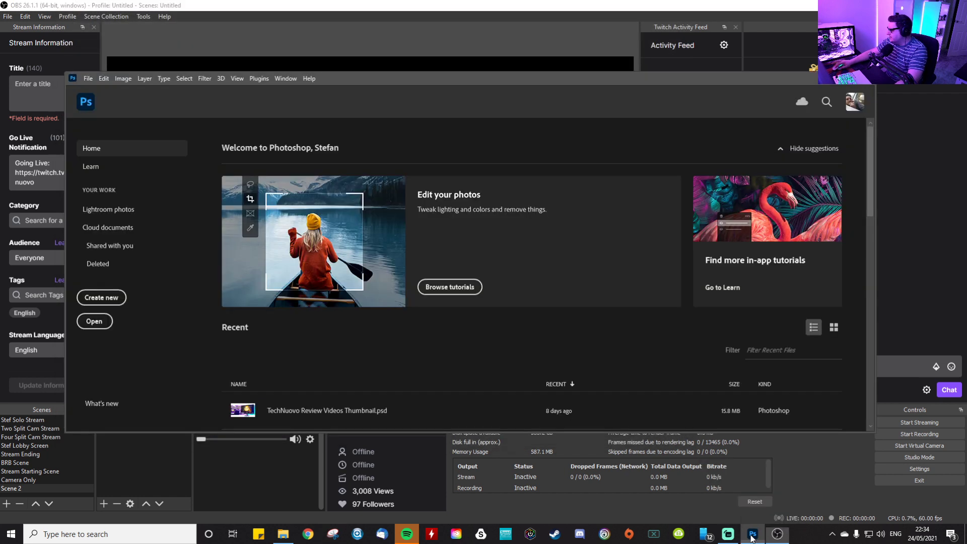
pyautogui.click(113, 303)
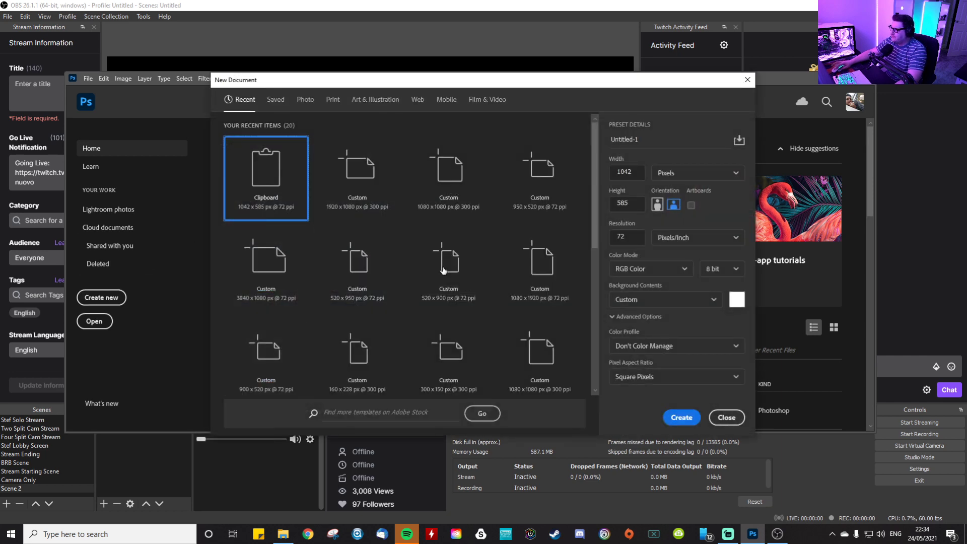
pyautogui.click(727, 417)
pyautogui.click(835, 476)
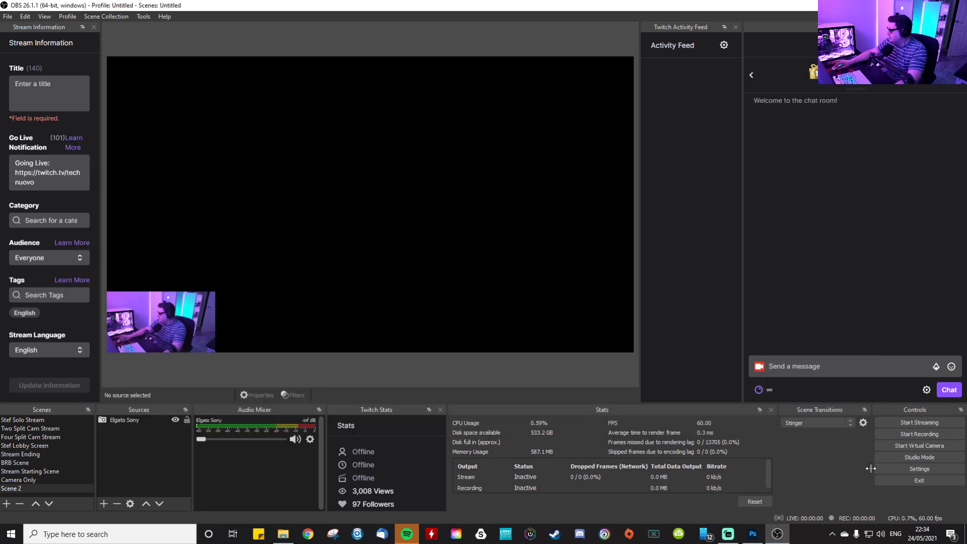
pyautogui.click(920, 469)
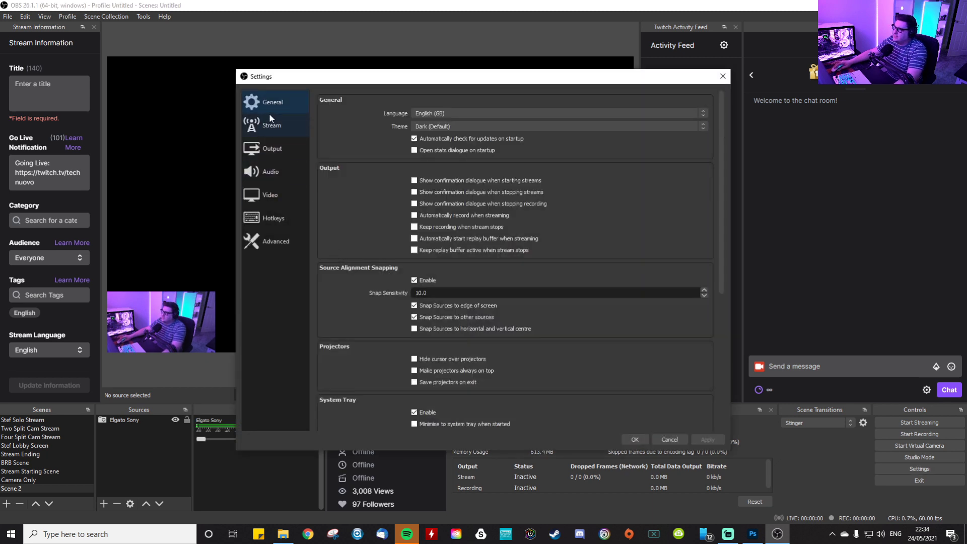
pyautogui.click(269, 197)
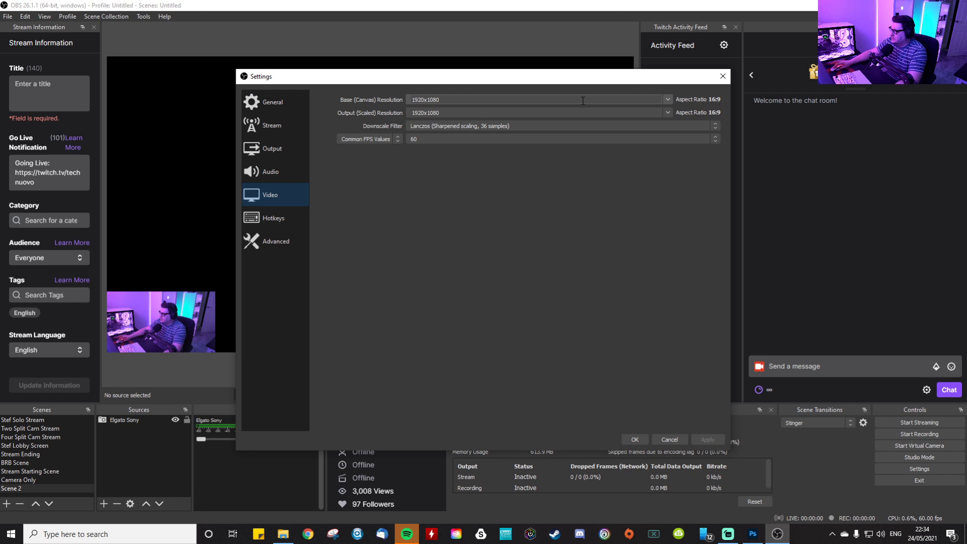
pyautogui.click(667, 101)
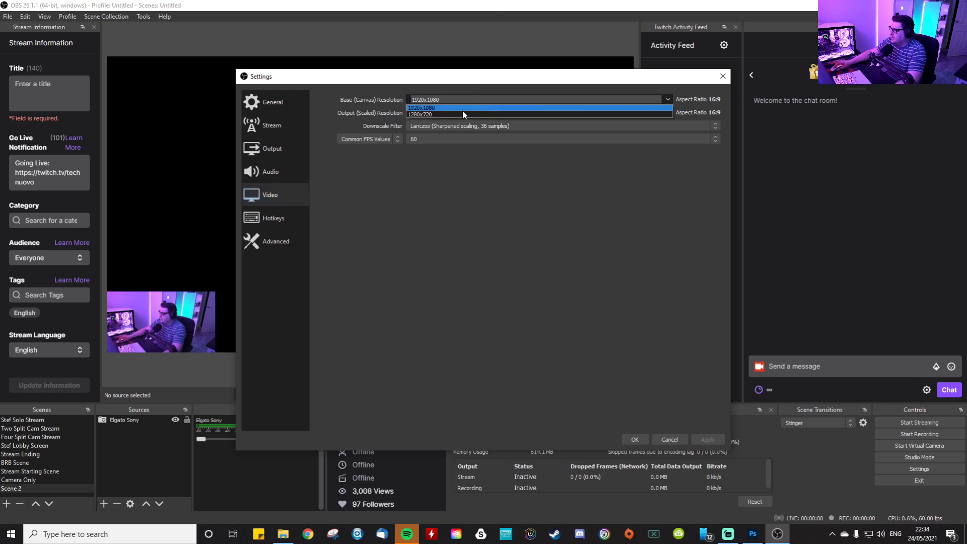
pyautogui.click(419, 108)
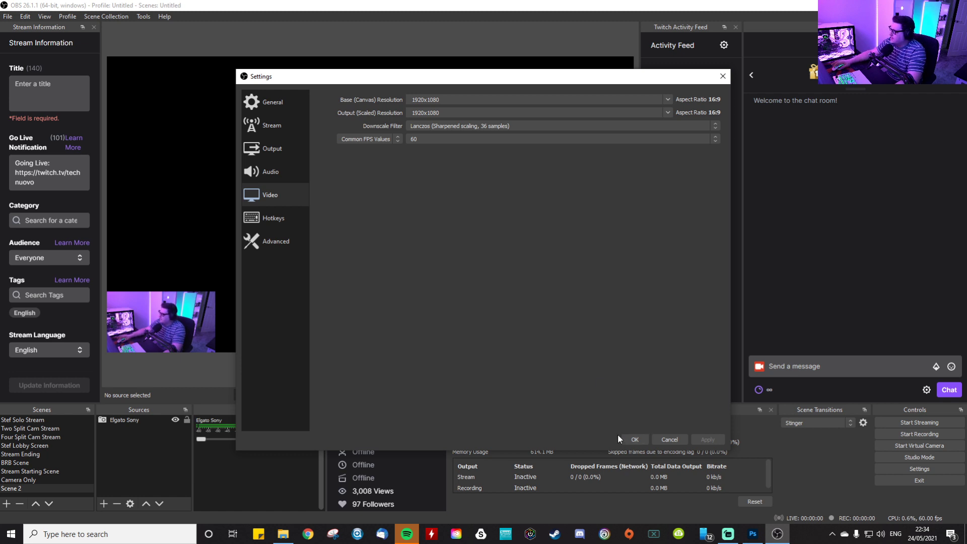
# - Close OBS settings and create a new 1920 × 1080 px Photoshop document
pyautogui.click(634, 441)
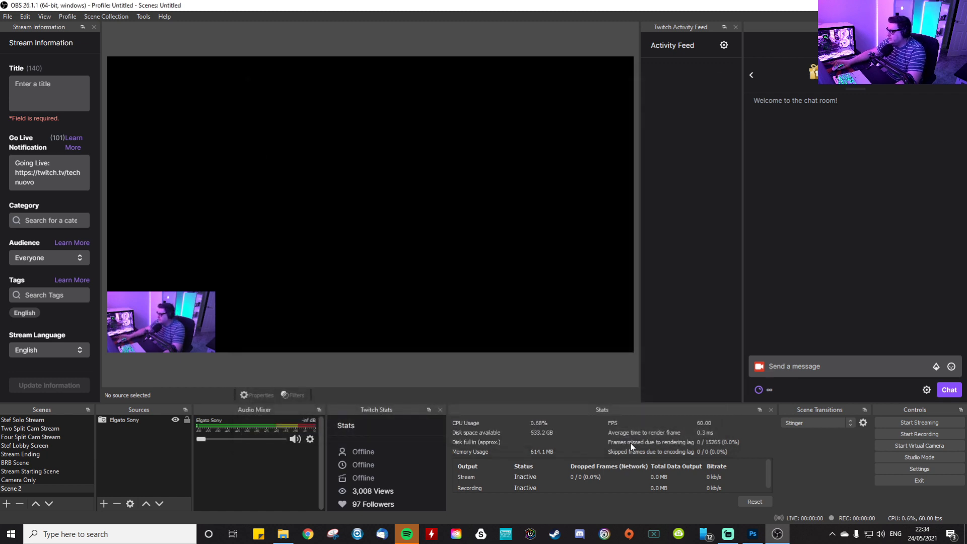
pyautogui.click(750, 534)
pyautogui.click(101, 298)
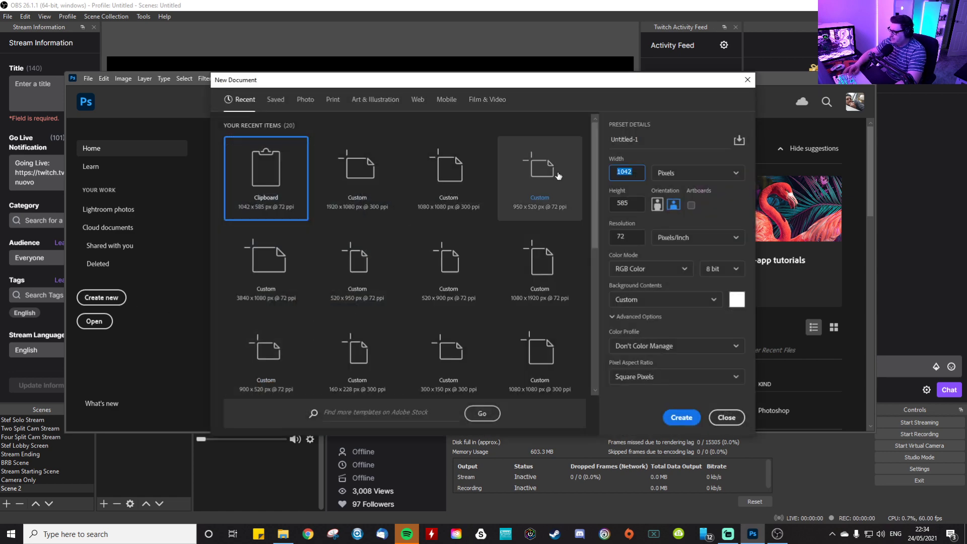
pyautogui.write('1920')
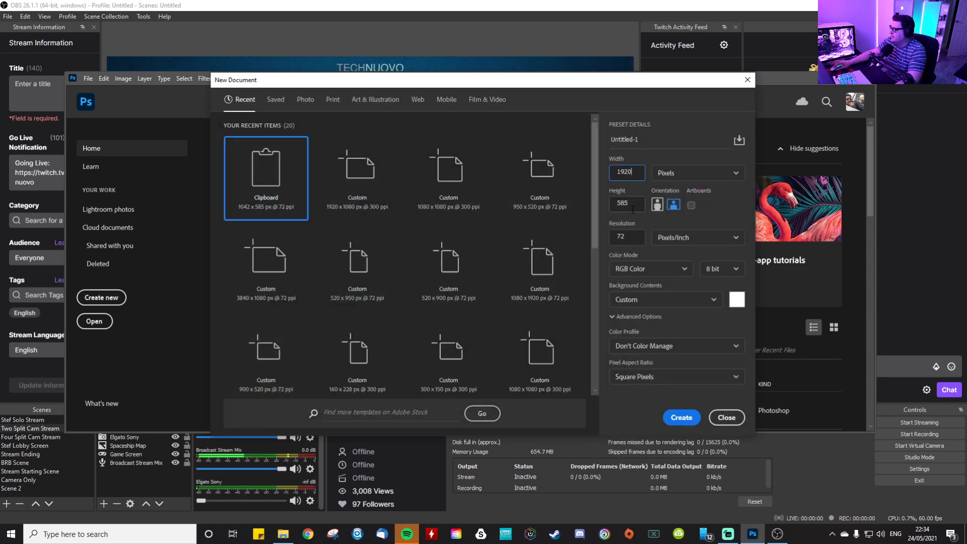
pyautogui.press('Tab')
pyautogui.write('1080')
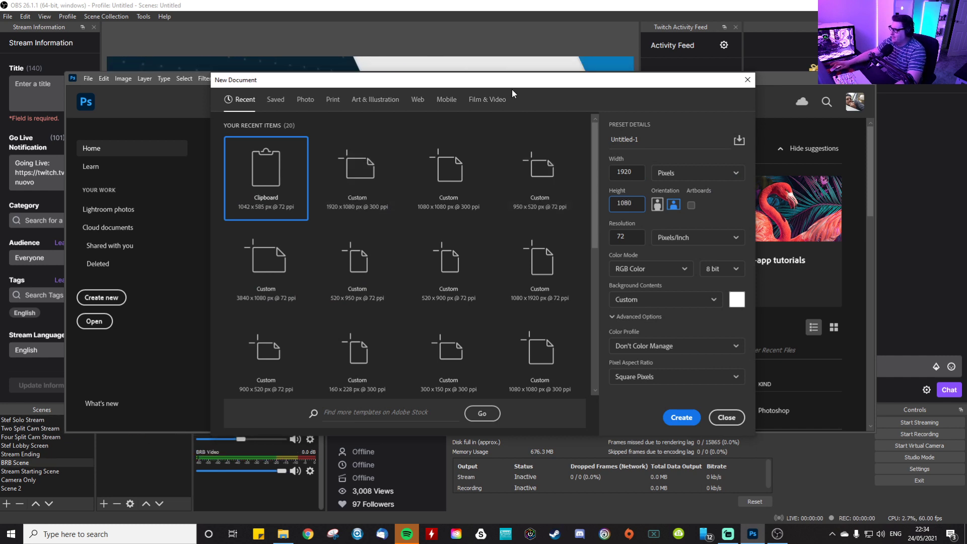
pyautogui.click(679, 419)
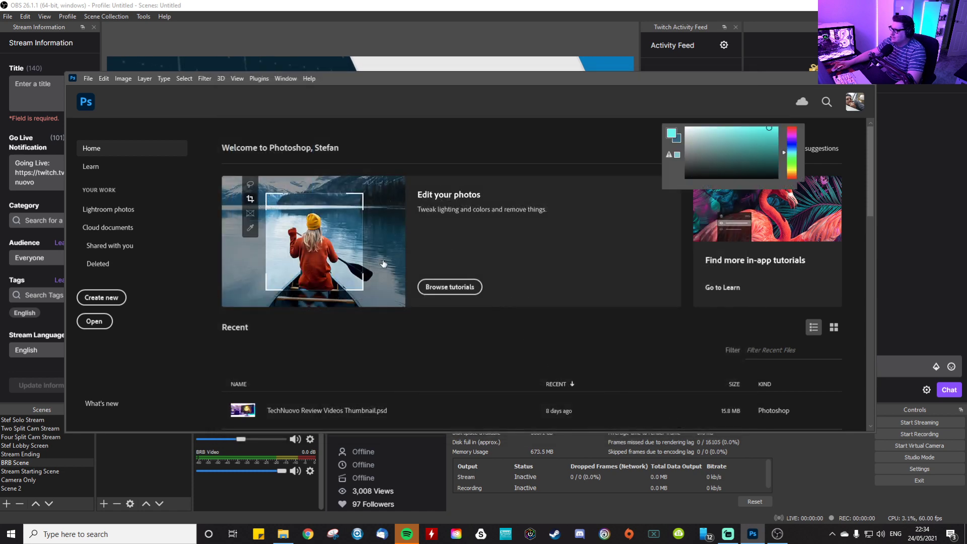
pyautogui.click(337, 7)
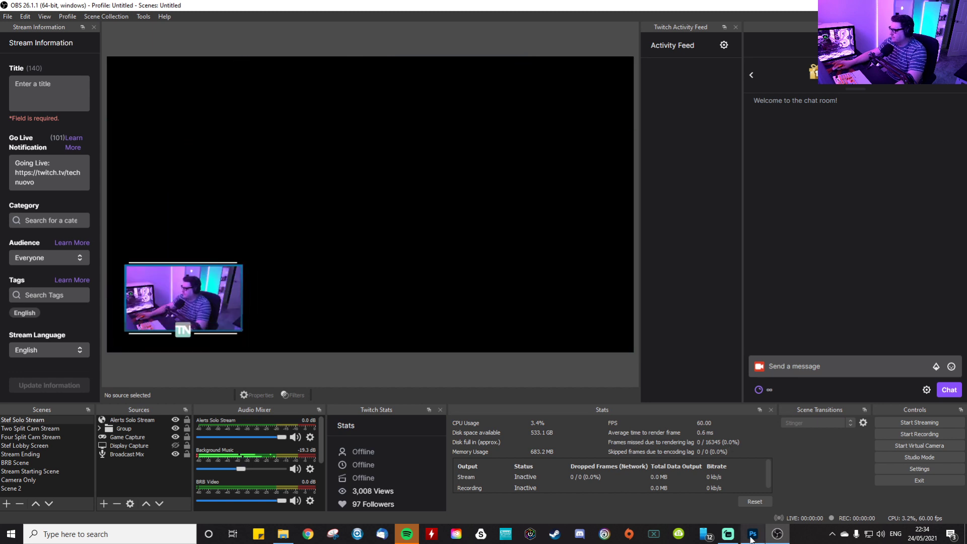
# - Drag webcam base from the Desktop onto the canvas and scale it to fill the canvas
pyautogui.hotkey('alt', 'Tab')
pyautogui.doubleClick(370, 76)
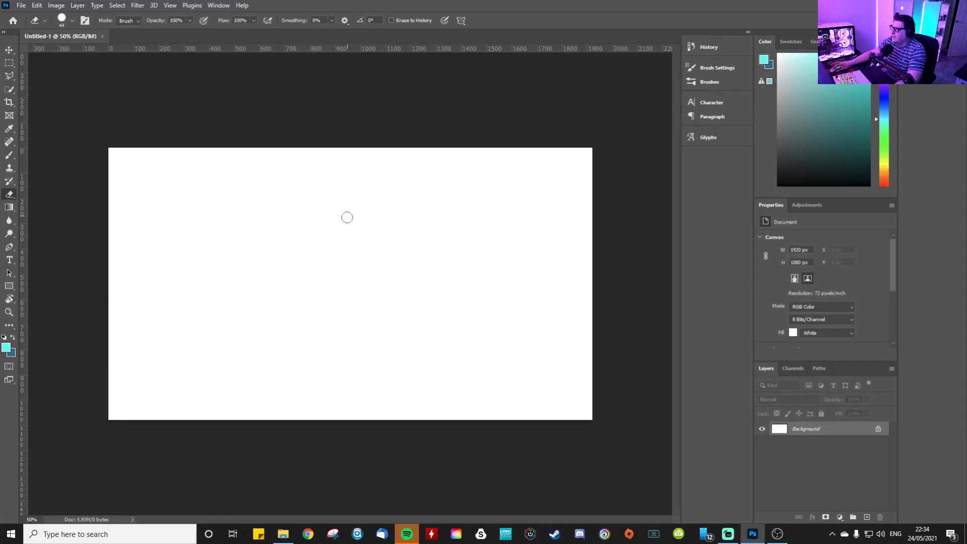
pyautogui.click(283, 534)
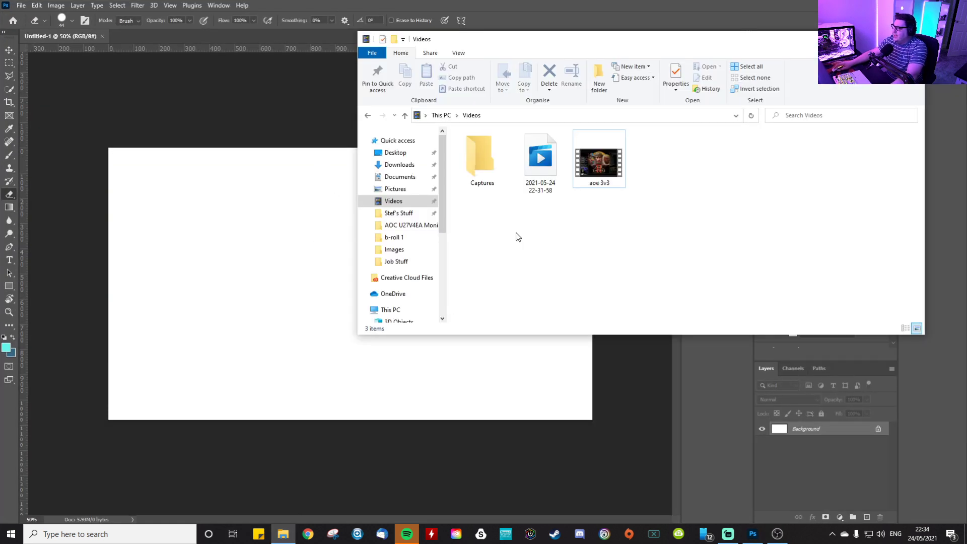
pyautogui.click(426, 166)
pyautogui.click(396, 153)
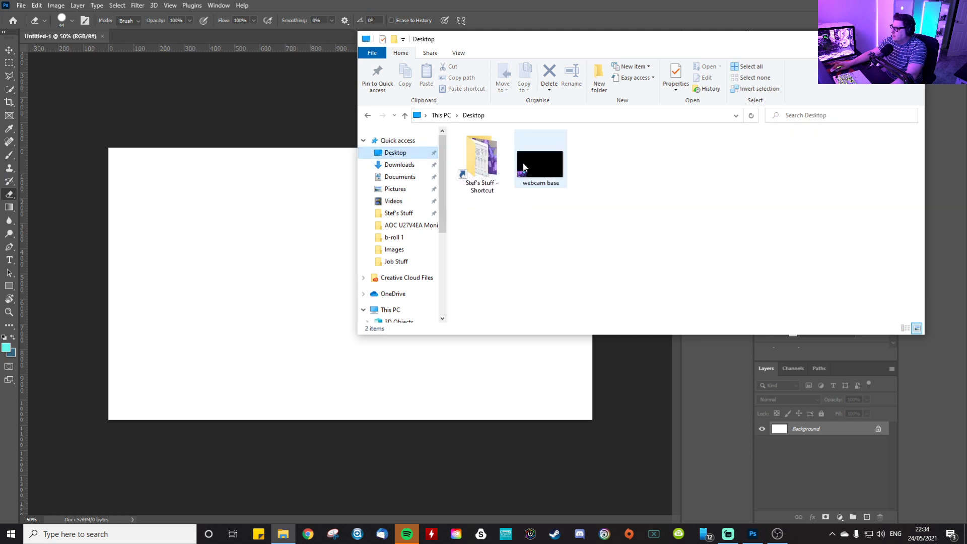
pyautogui.moveTo(539, 156); pyautogui.dragTo(268, 337)
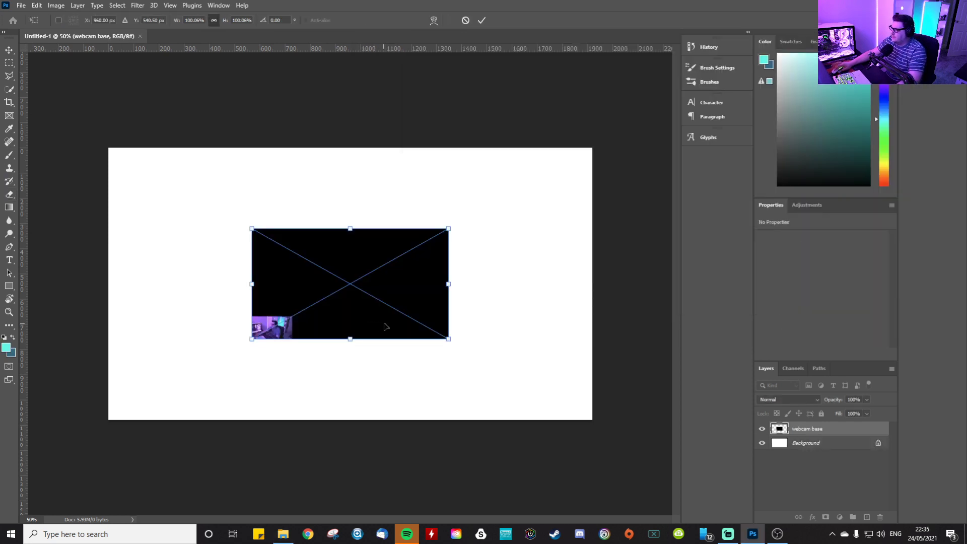
pyautogui.moveTo(449, 344); pyautogui.dragTo(588, 429)
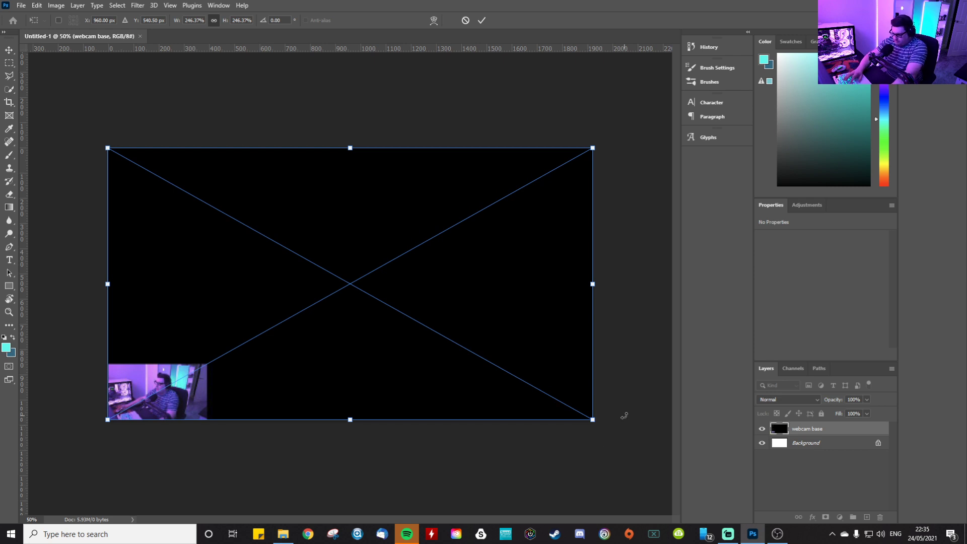
pyautogui.press('Return')
pyautogui.press('e')
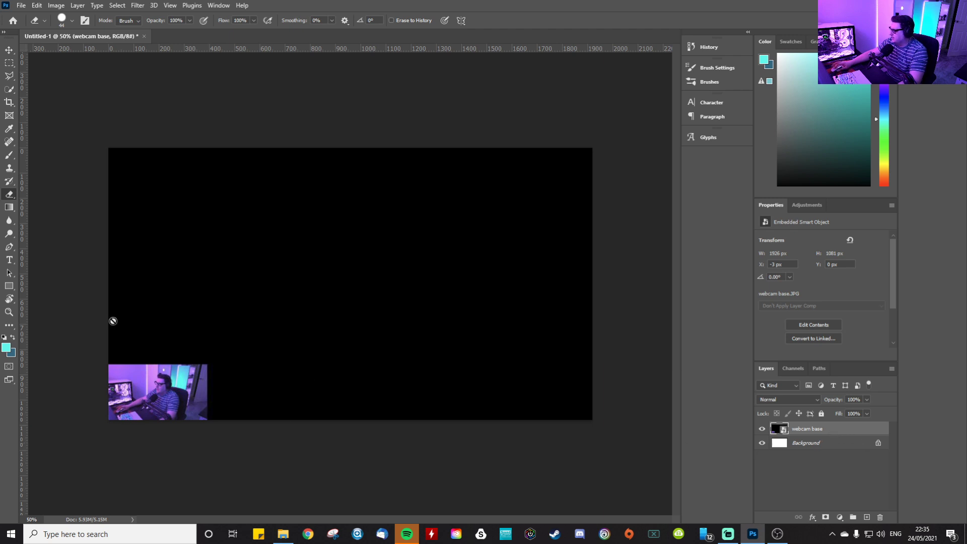
# - Zoom in, rasterize the webcam base layer, and marquee-select the bottom-left webcam picture
pyautogui.press('m')
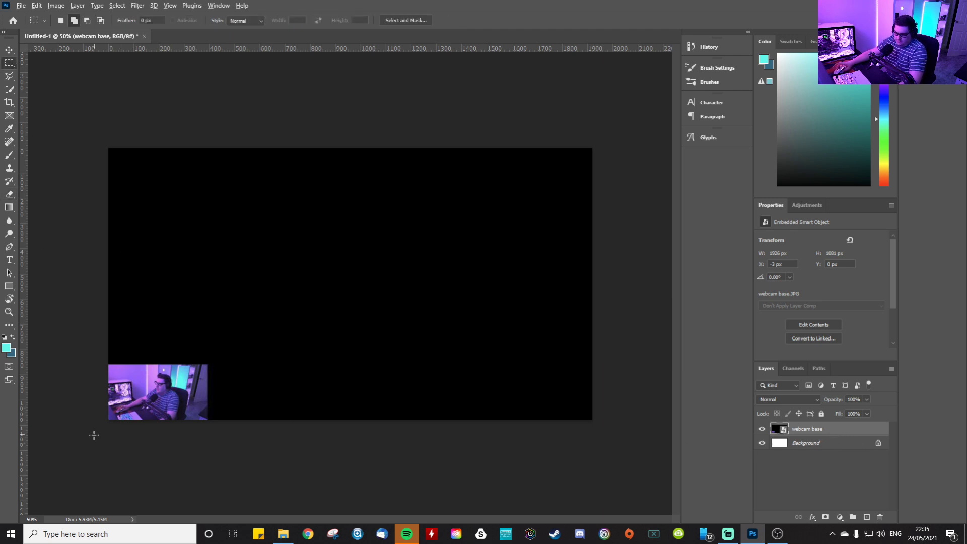
pyautogui.scroll(5, 93, 435)
pyautogui.moveTo(169, 423); pyautogui.dragTo(311, 365)
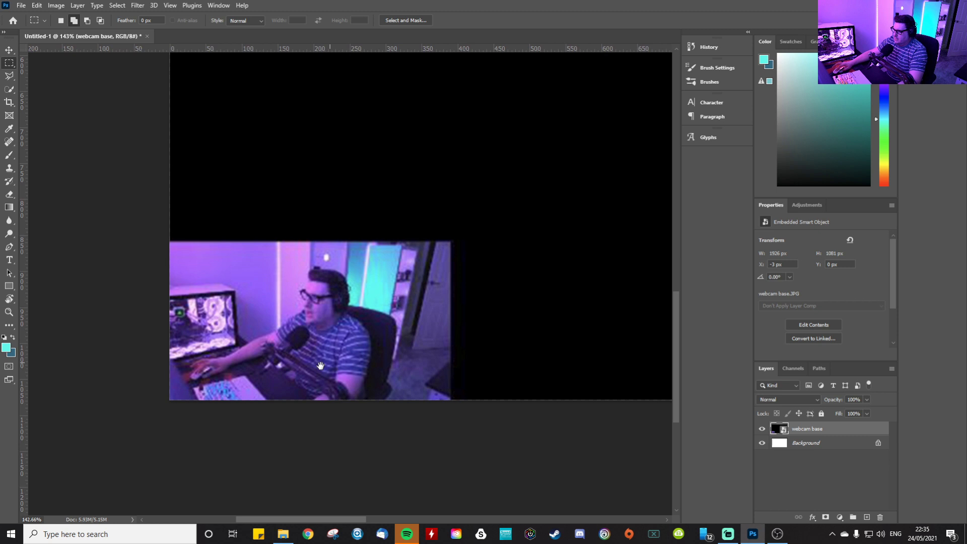
pyautogui.scroll(2, 322, 368)
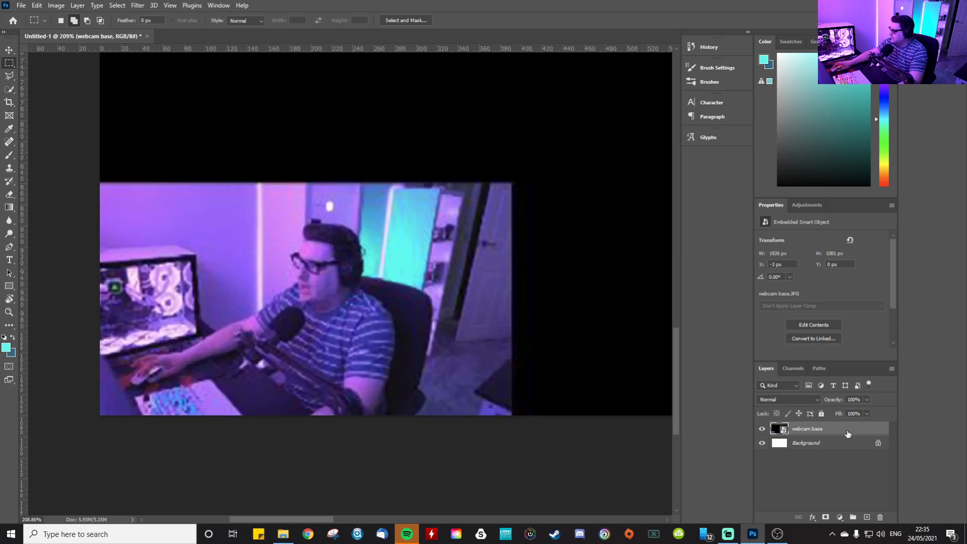
pyautogui.rightClick(848, 435)
pyautogui.click(769, 275)
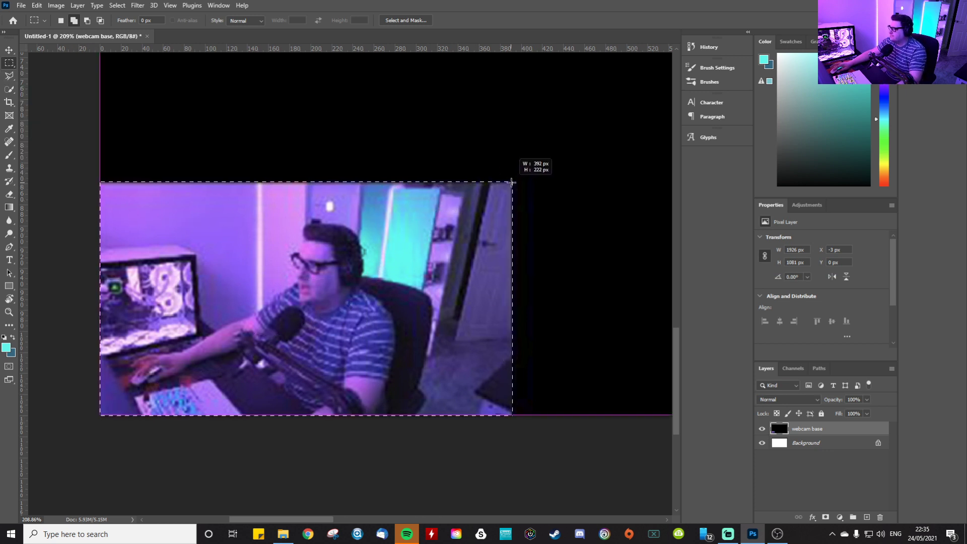
pyautogui.moveTo(511, 184); pyautogui.dragTo(512, 182)
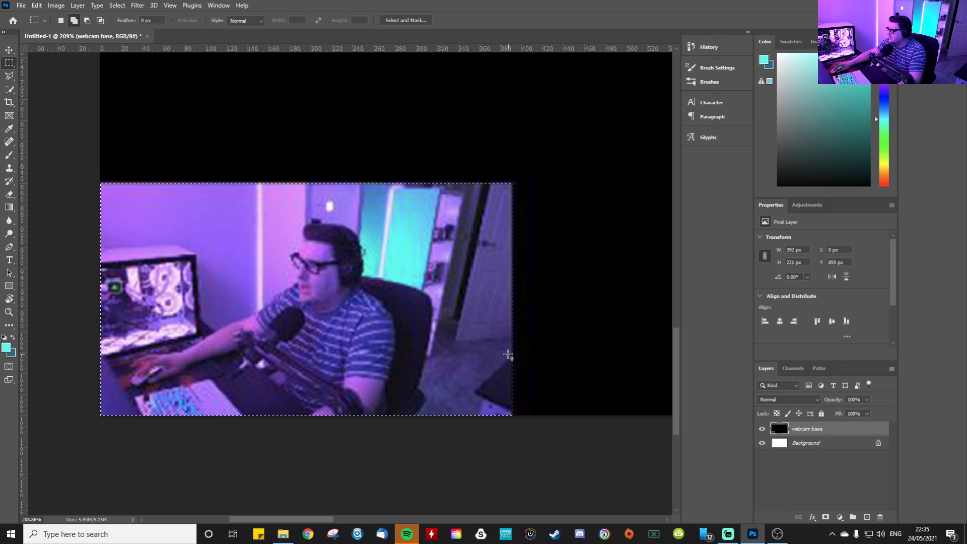
# - Cut the selected webcam picture to a new layer and delete the webcam base layer
pyautogui.rightClick(307, 293)
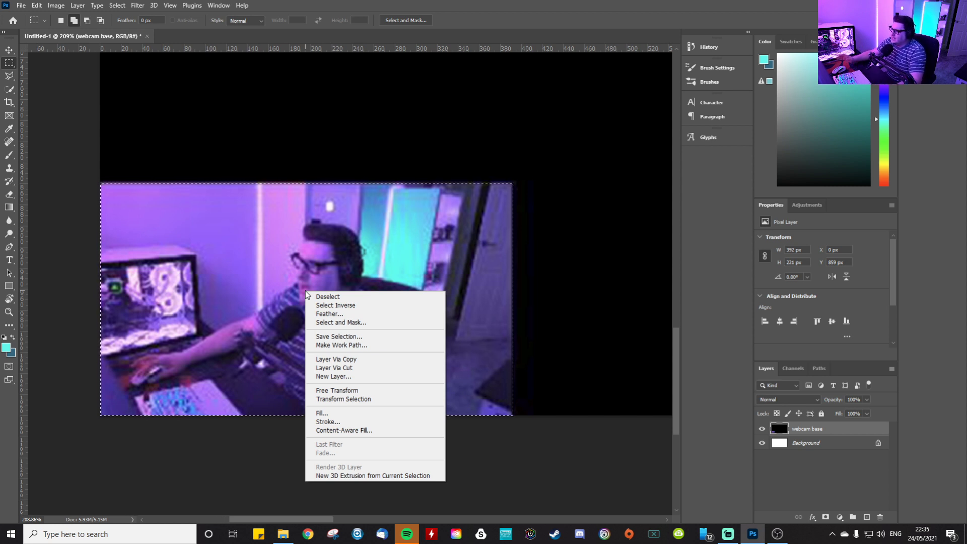
pyautogui.click(368, 371)
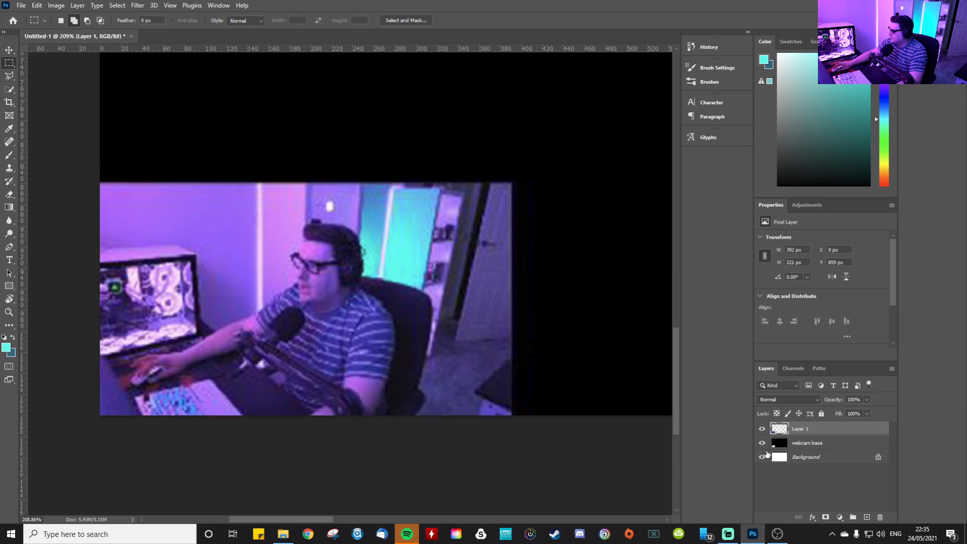
pyautogui.click(827, 446)
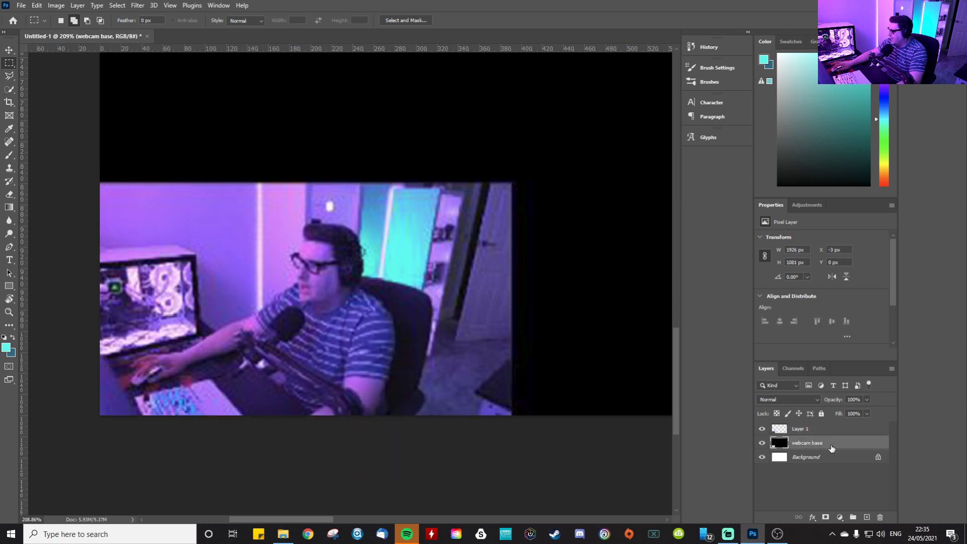
pyautogui.press('Delete')
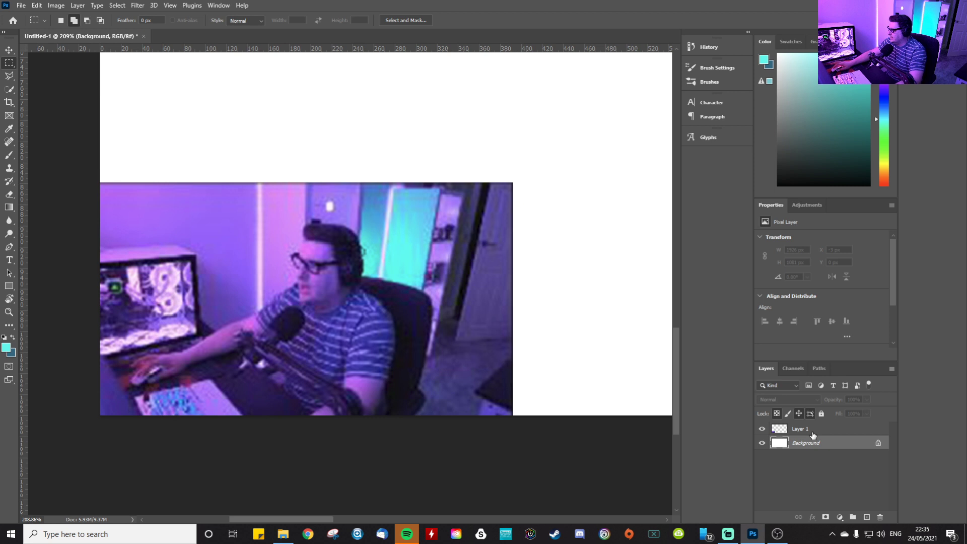
# - Transform Layer 1 so the 392 × 221 px webcam picture snaps to the bottom-left corner
pyautogui.click(795, 429)
pyautogui.hotkey('ctrl', 't')
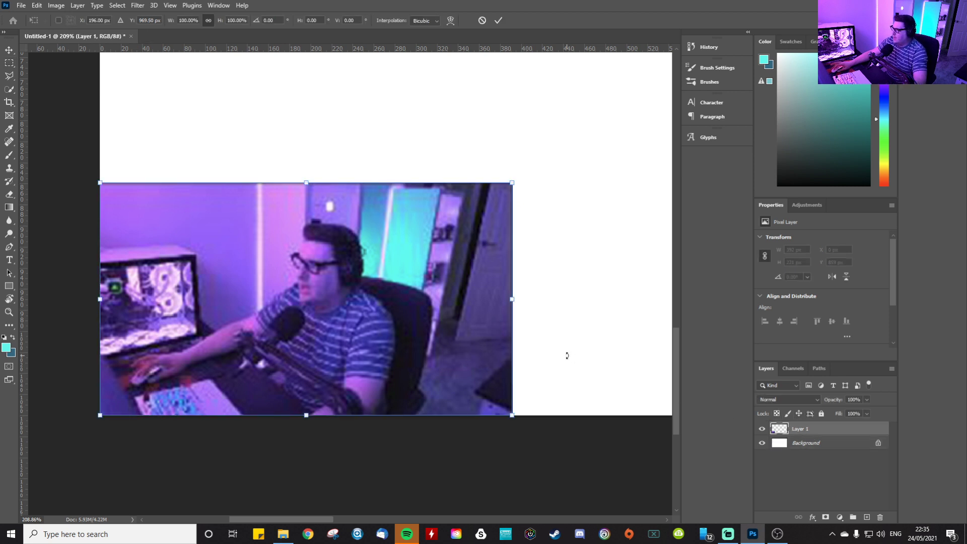
pyautogui.scroll(-5, 518, 338)
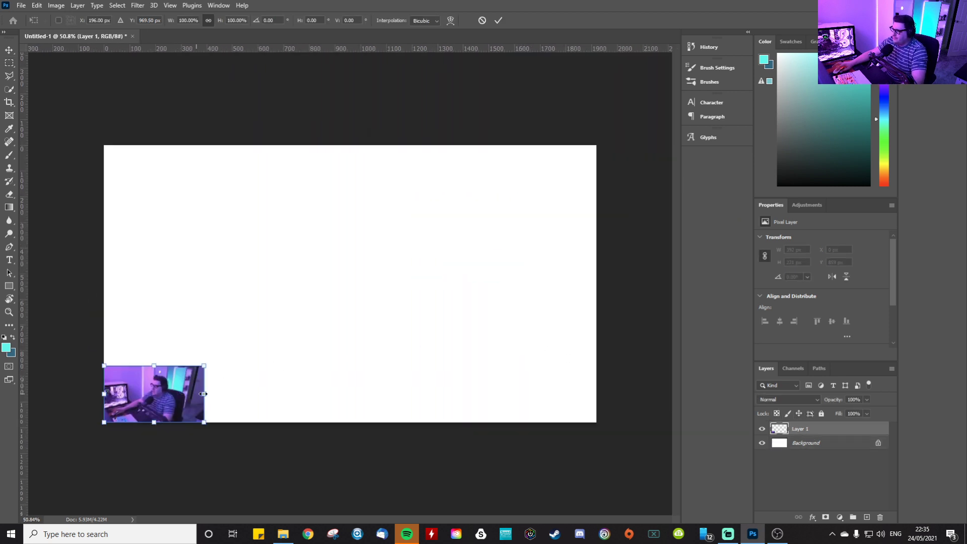
pyautogui.moveTo(162, 392)
pyautogui.mouseDown()
pyautogui.moveTo(240, 365)
pyautogui.moveTo(405, 260)
pyautogui.moveTo(178, 211)
pyautogui.moveTo(161, 173)
pyautogui.moveTo(470, 344)
pyautogui.moveTo(167, 392)
pyautogui.mouseUp()
pyautogui.press('Return')
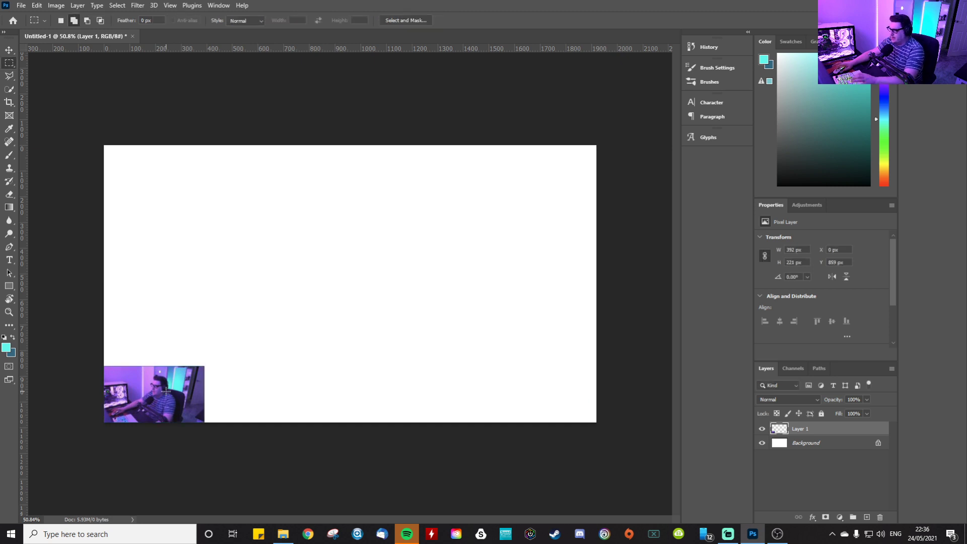
pyautogui.scroll(1, 133, 429)
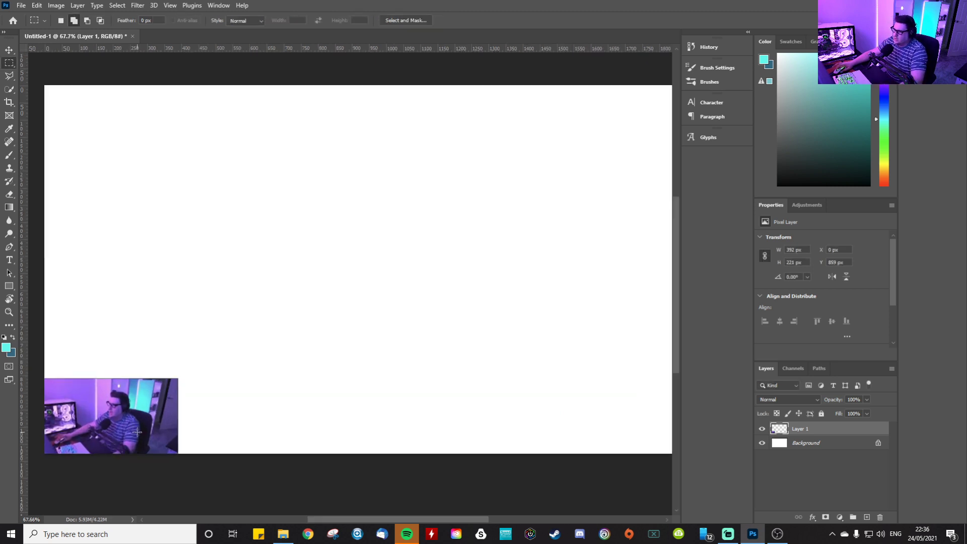
pyautogui.scroll(-1, 145, 429)
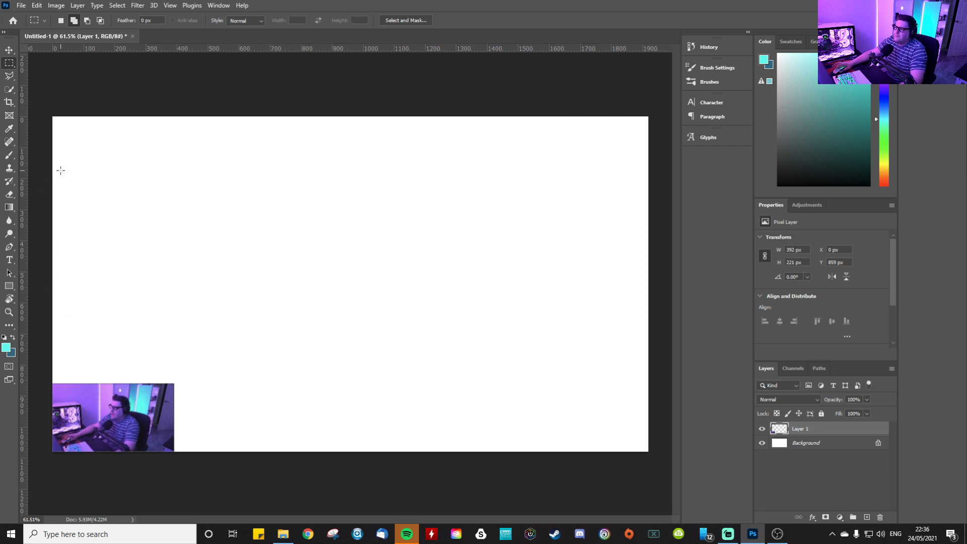
# - Browse to technuovo.co.uk > Design and drag New Social Banner Background onto the canvas
pyautogui.click(283, 534)
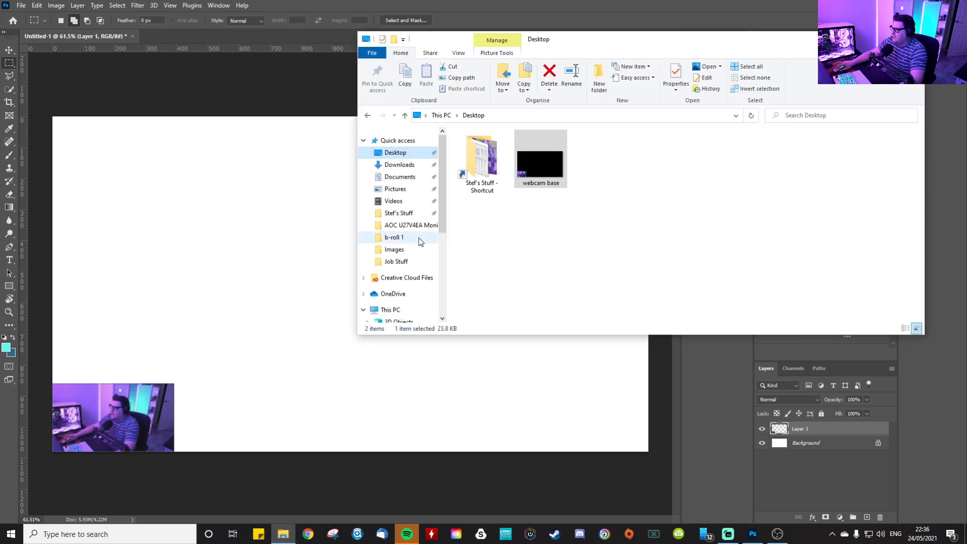
pyautogui.click(399, 213)
pyautogui.doubleClick(482, 158)
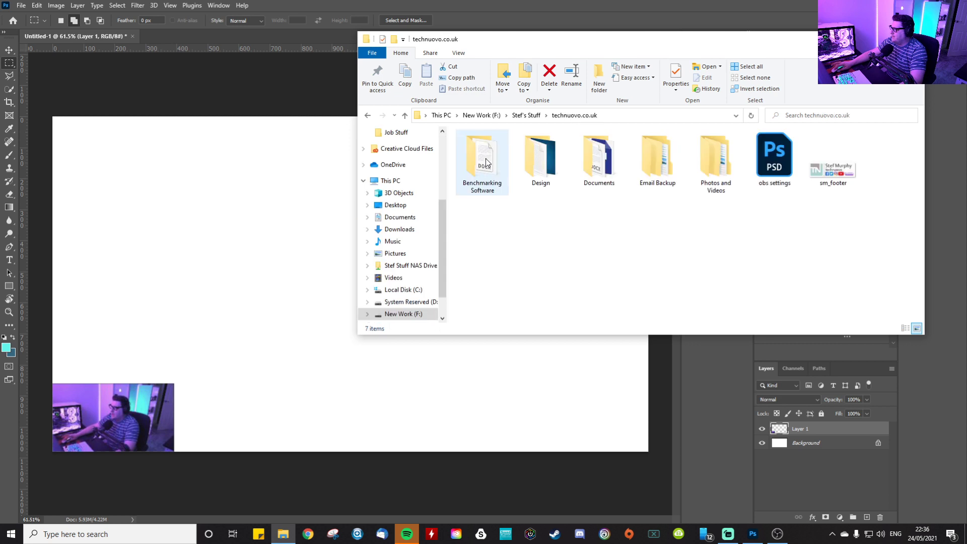
pyautogui.doubleClick(546, 169)
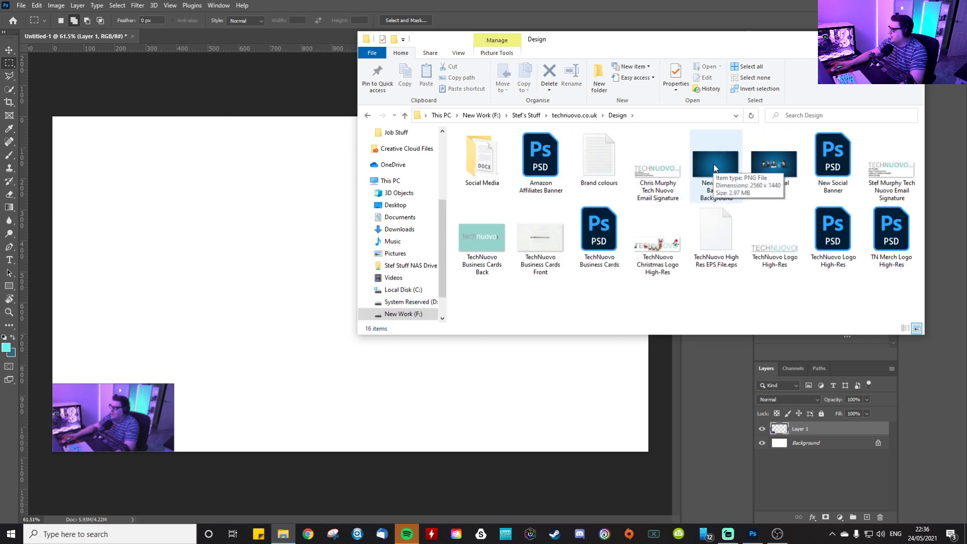
pyautogui.moveTo(709, 167); pyautogui.dragTo(272, 249)
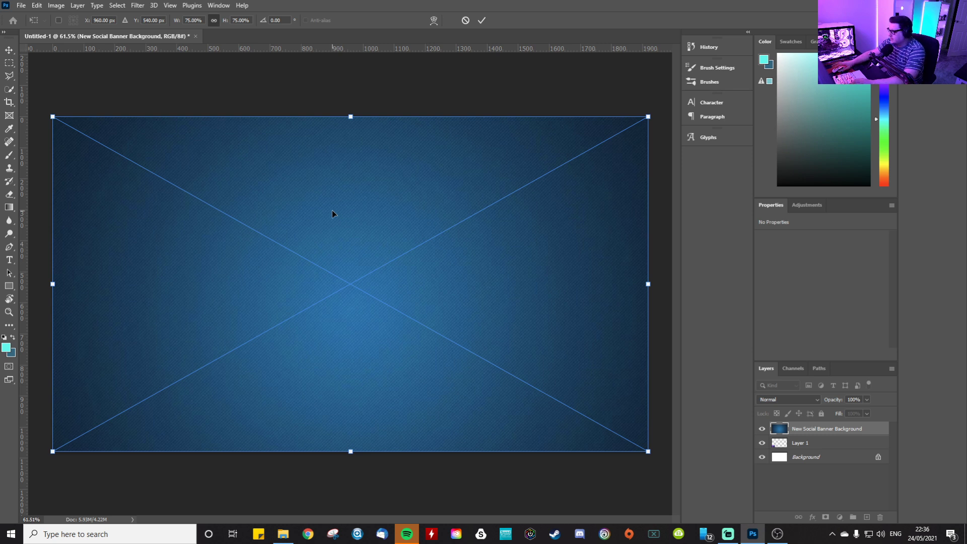
# - Commit the banner, move Layer 1 above it, and delete the white Background layer
pyautogui.press('Return')
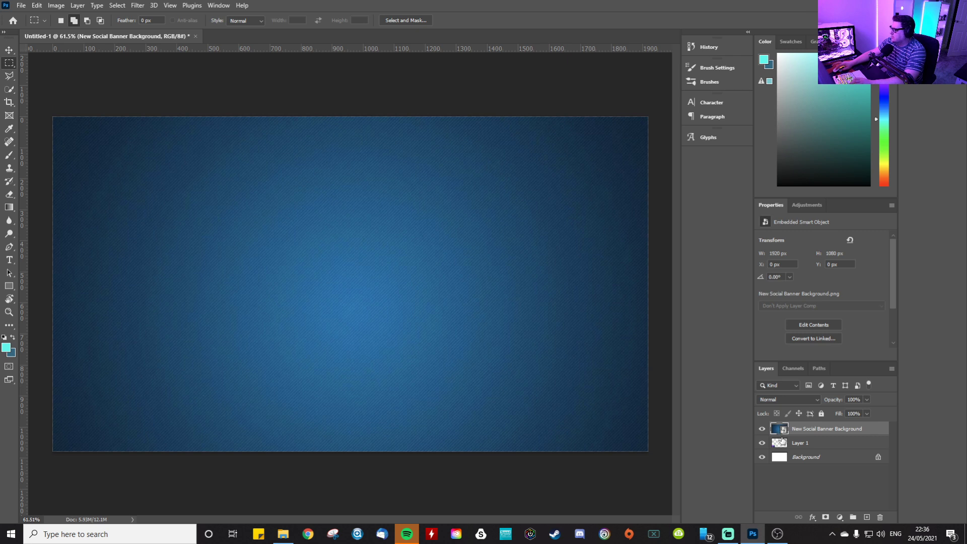
pyautogui.moveTo(782, 441); pyautogui.dragTo(781, 424)
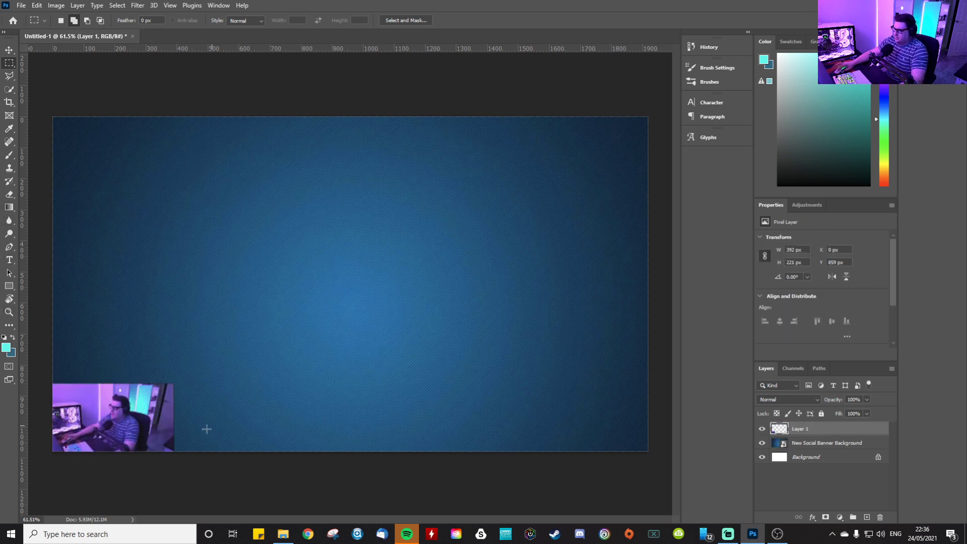
pyautogui.click(842, 461)
pyautogui.press('Delete')
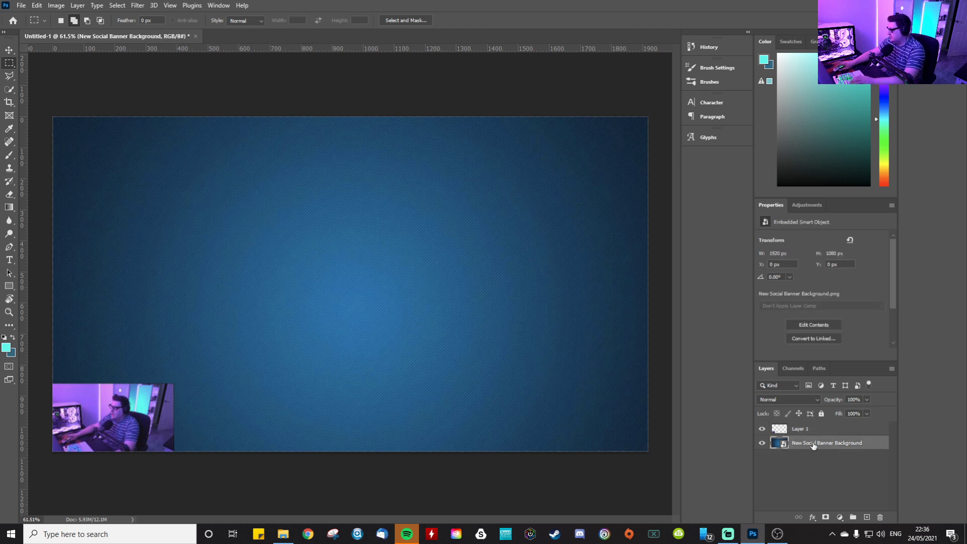
pyautogui.click(810, 430)
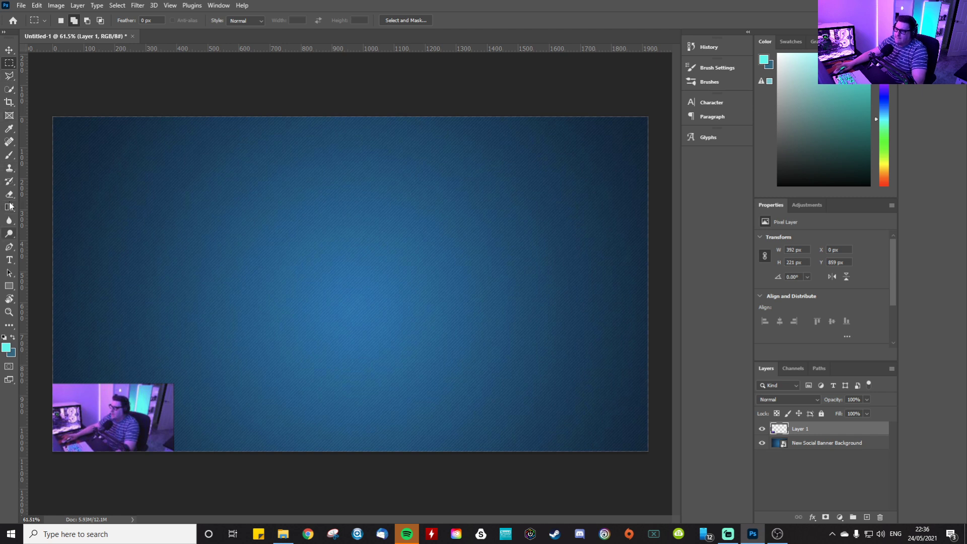
# - Draw a no-fill, blue-stroked 444 × 269 px rectangle around the webcam picture
pyautogui.moveTo(10, 286); pyautogui.dragTo(56, 291)
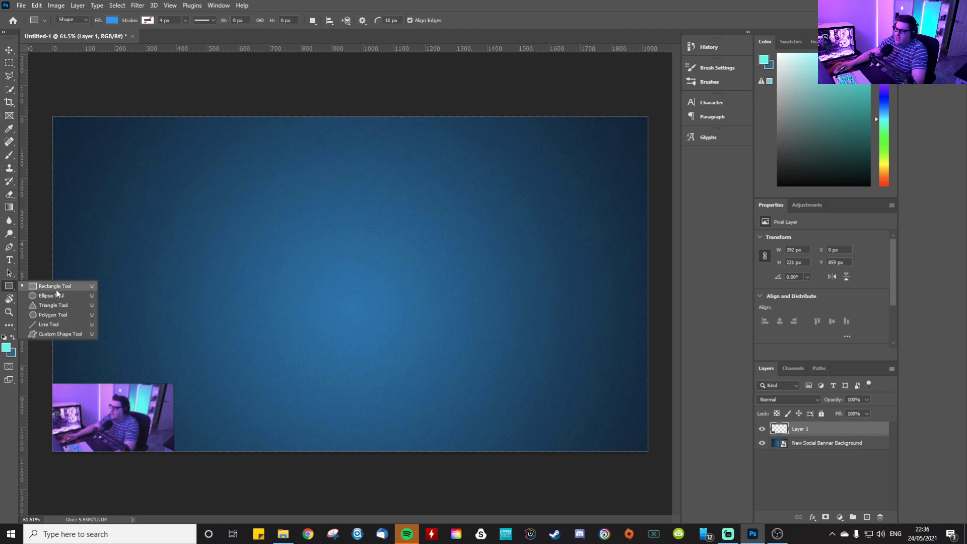
pyautogui.click(58, 286)
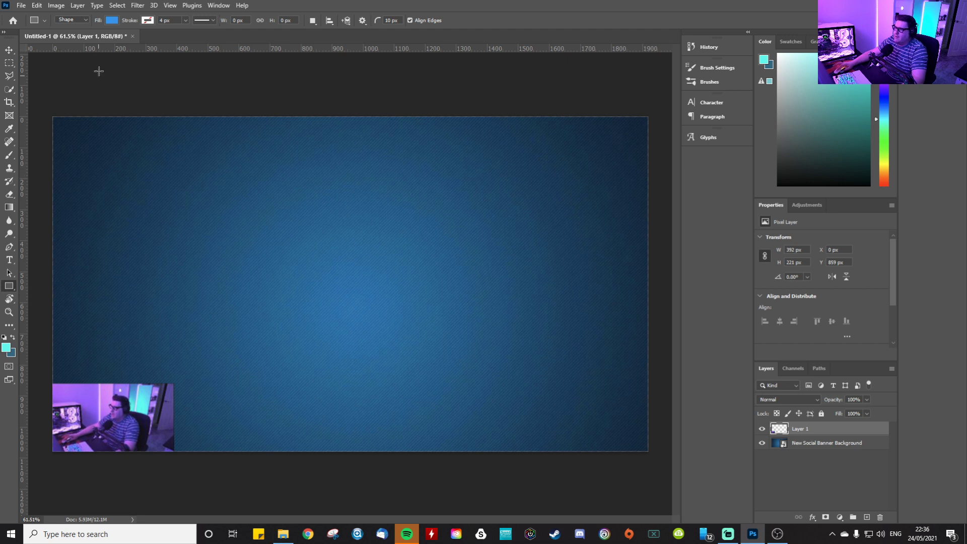
pyautogui.click(118, 22)
pyautogui.click(49, 41)
pyautogui.click(134, 25)
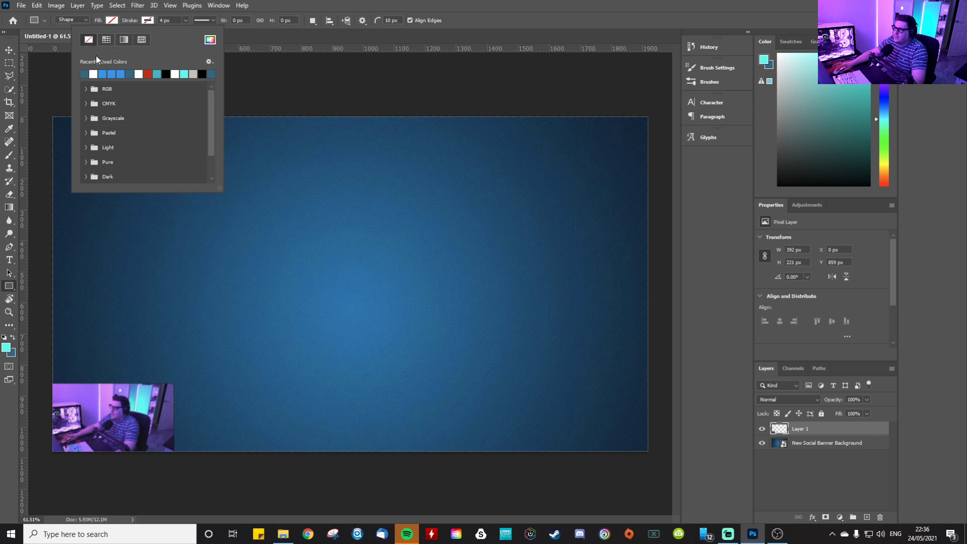
pyautogui.click(107, 40)
pyautogui.click(121, 73)
pyautogui.click(148, 22)
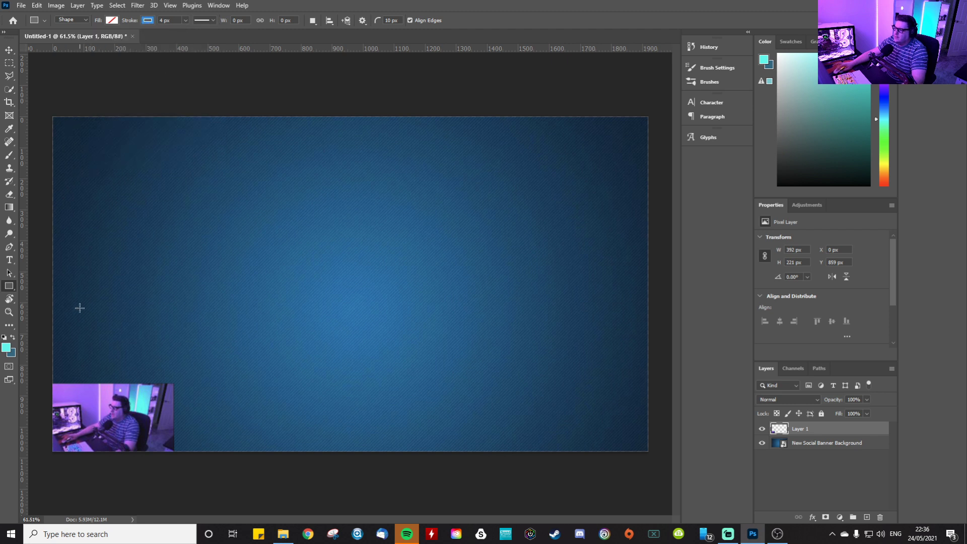
pyautogui.scroll(5, 65, 479)
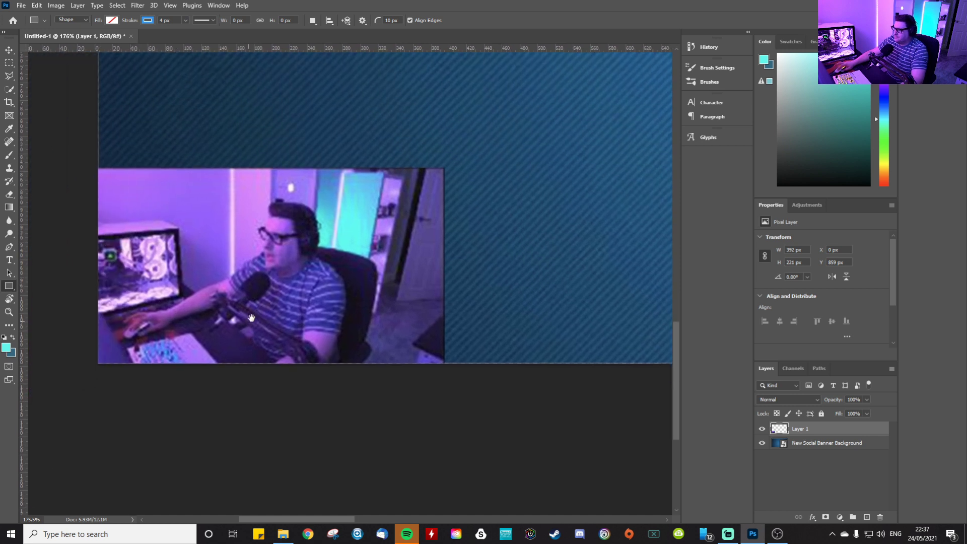
pyautogui.moveTo(51, 406); pyautogui.dragTo(444, 168)
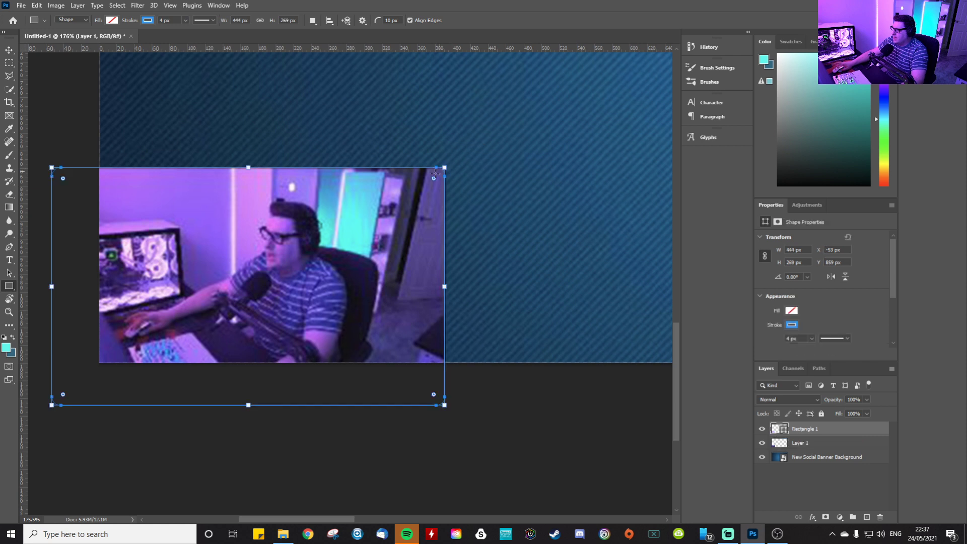
# - Thicken the border stroke to about 7 px and enlarge the rectangle to 451 × 276 px
pyautogui.click(186, 20)
pyautogui.moveTo(185, 33); pyautogui.dragTo(188, 33)
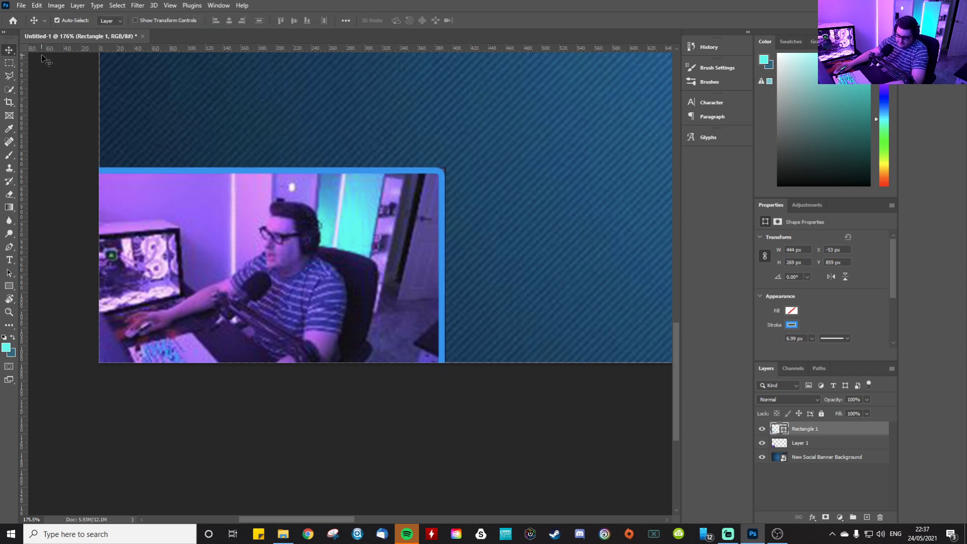
pyautogui.hotkey('ctrl', 't')
pyautogui.moveTo(444, 167)
pyautogui.mouseDown()
pyautogui.moveTo(468, 145)
pyautogui.moveTo(421, 106)
pyautogui.moveTo(320, 183)
pyautogui.moveTo(444, 188)
pyautogui.moveTo(386, 134)
pyautogui.moveTo(410, 221)
pyautogui.moveTo(534, 123)
pyautogui.moveTo(451, 162)
pyautogui.mouseUp()
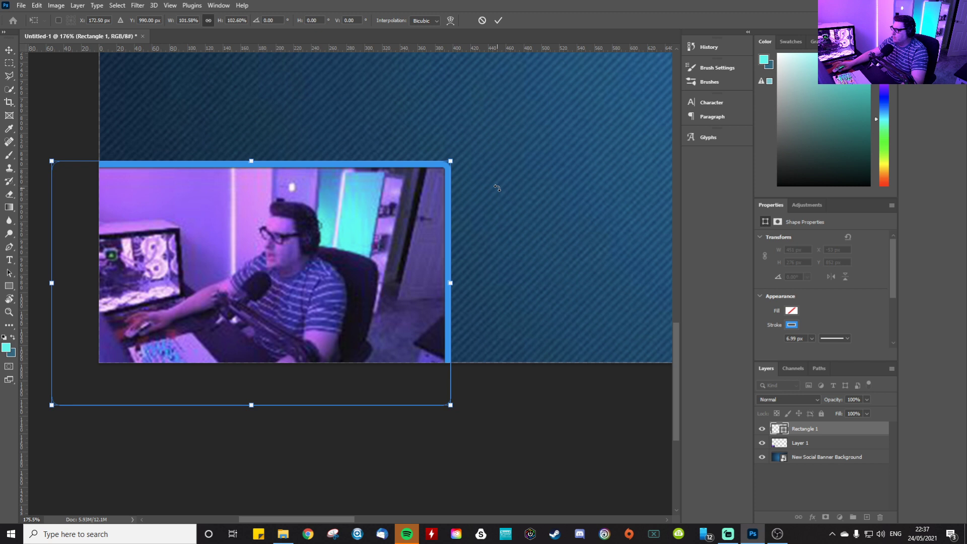
pyautogui.press('Return')
pyautogui.scroll(-6, 491, 185)
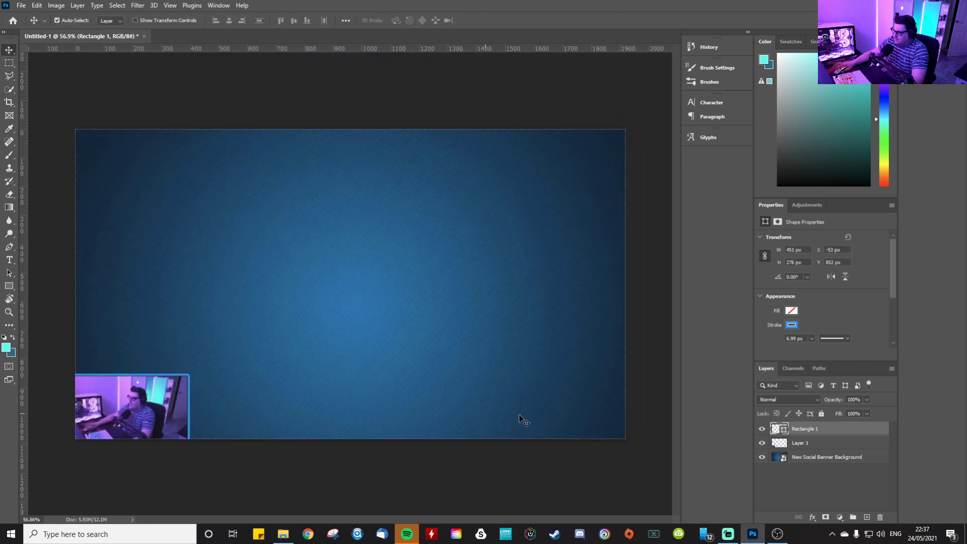
# - Rasterize the New Social Banner Background layer
pyautogui.click(778, 445)
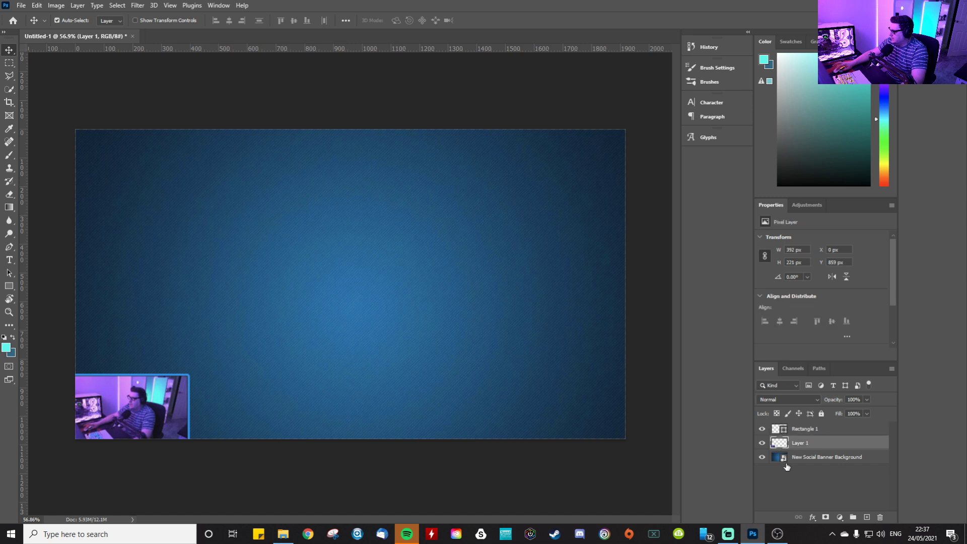
pyautogui.press('ctrl')
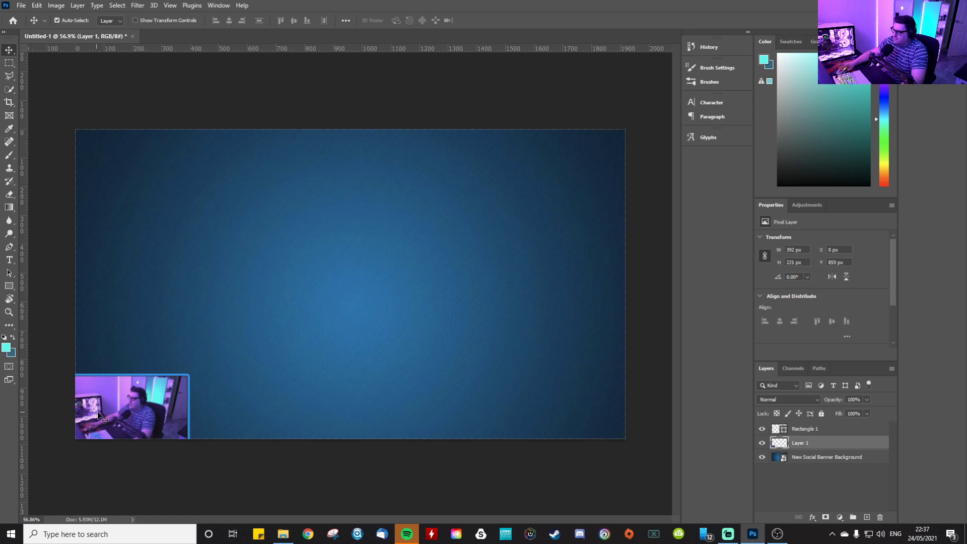
pyautogui.click(801, 459)
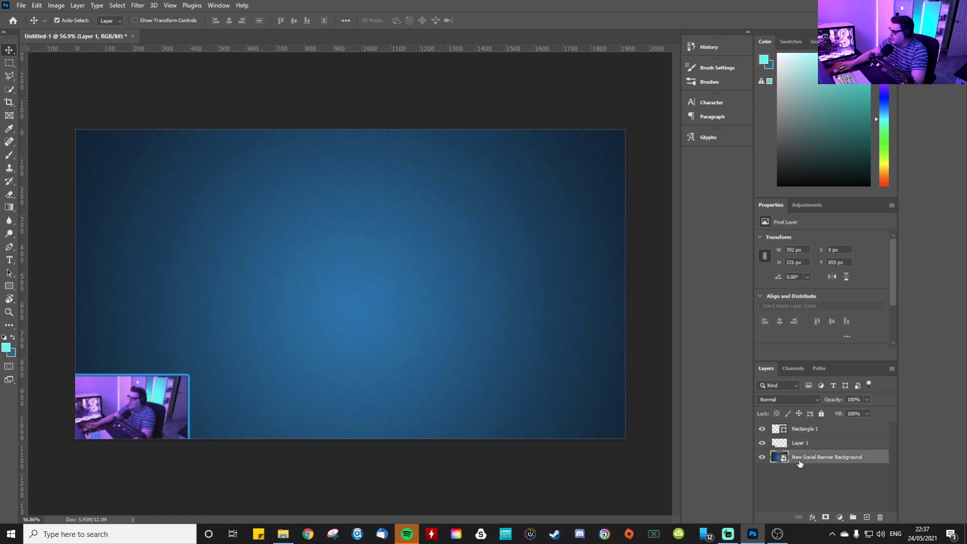
pyautogui.rightClick(867, 461)
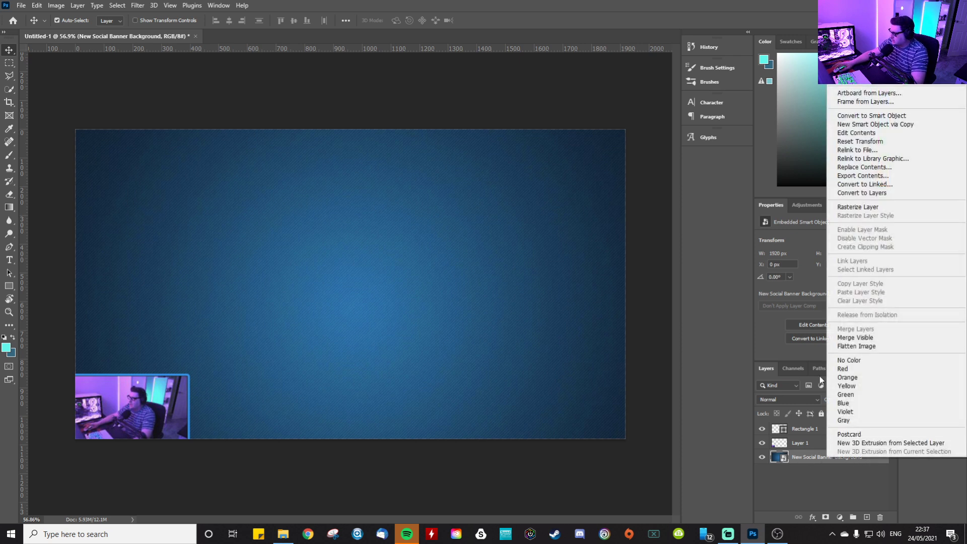
pyautogui.click(859, 207)
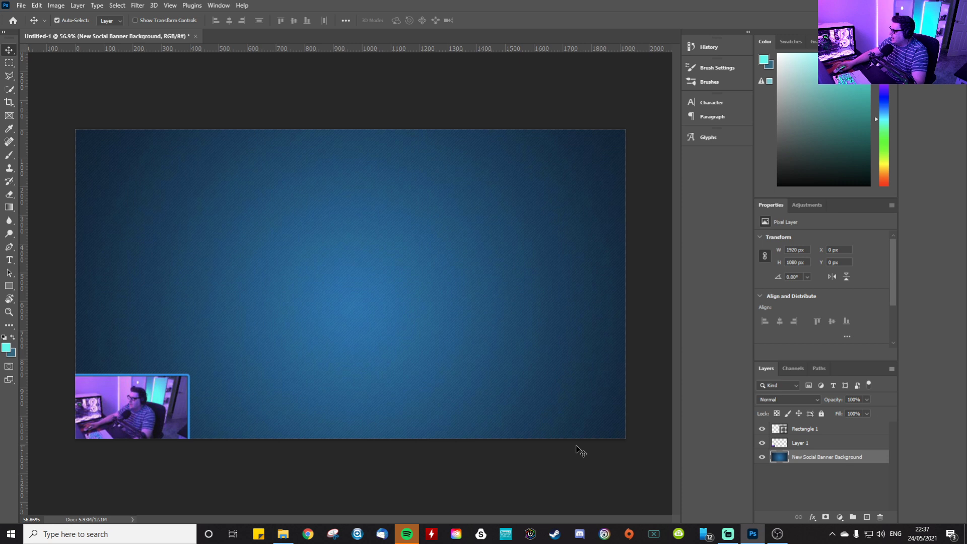
# - Delete Layer 1's webcam-image area from the background, hide Layer 1 and deselect
pyautogui.click(781, 444)
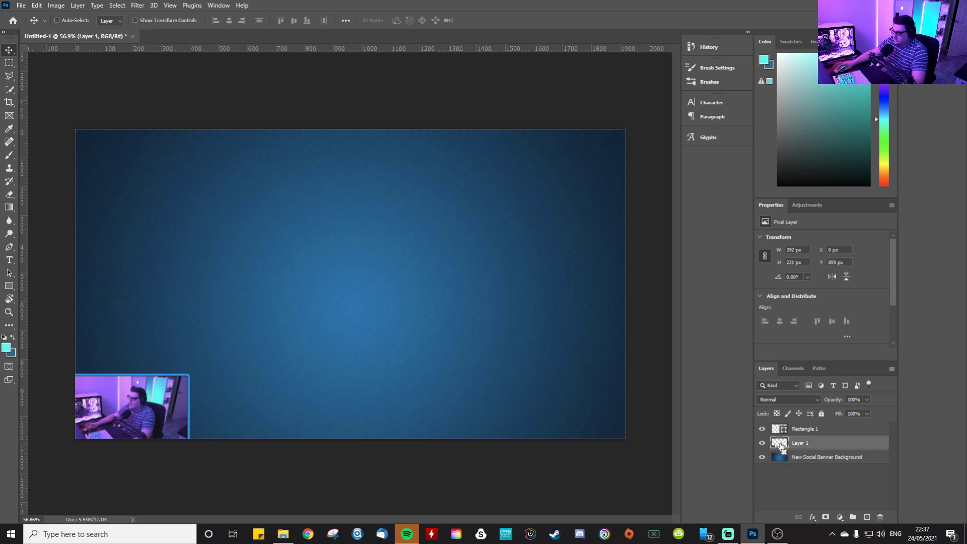
pyautogui.keyDown('ctrl'); pyautogui.click(781, 443); pyautogui.keyUp('ctrl')
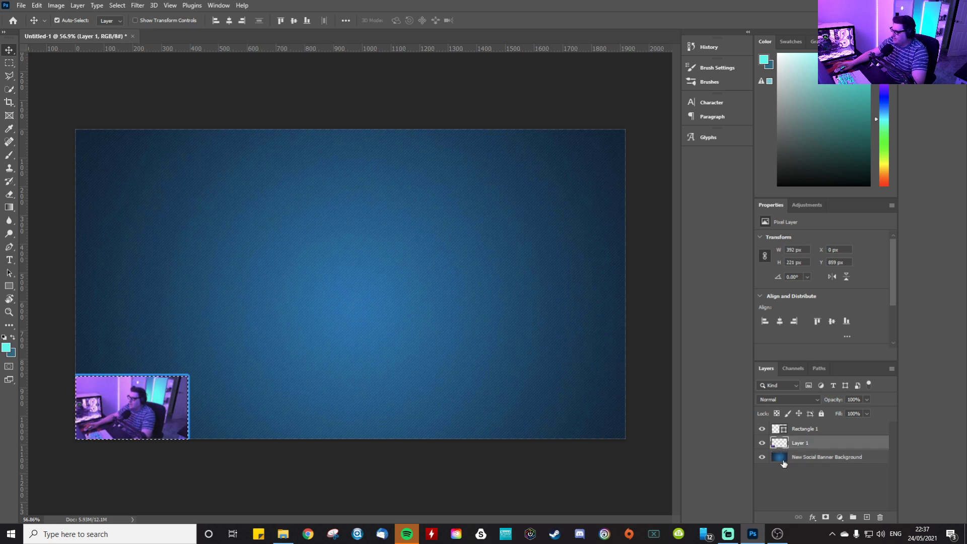
pyautogui.click(786, 457)
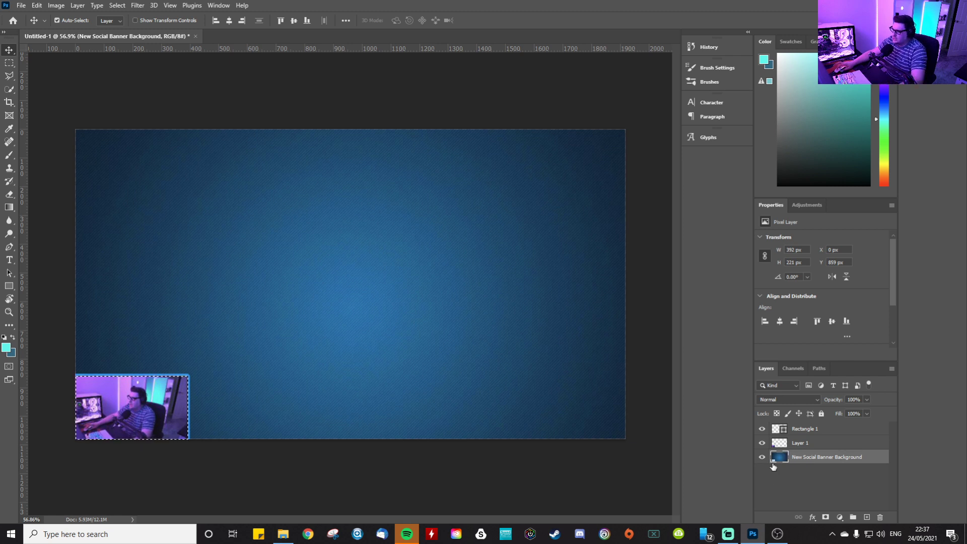
pyautogui.click(763, 444)
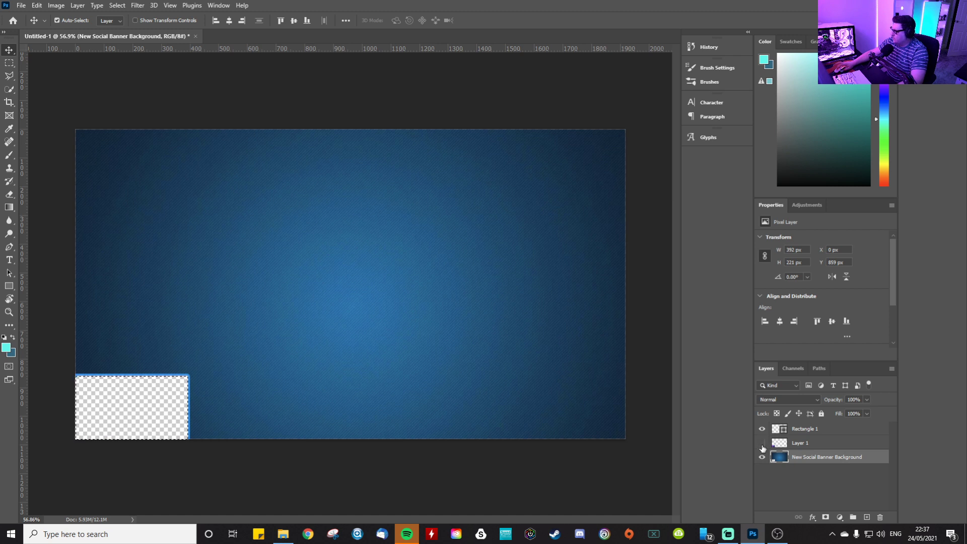
pyautogui.hotkey('ctrl', 'd')
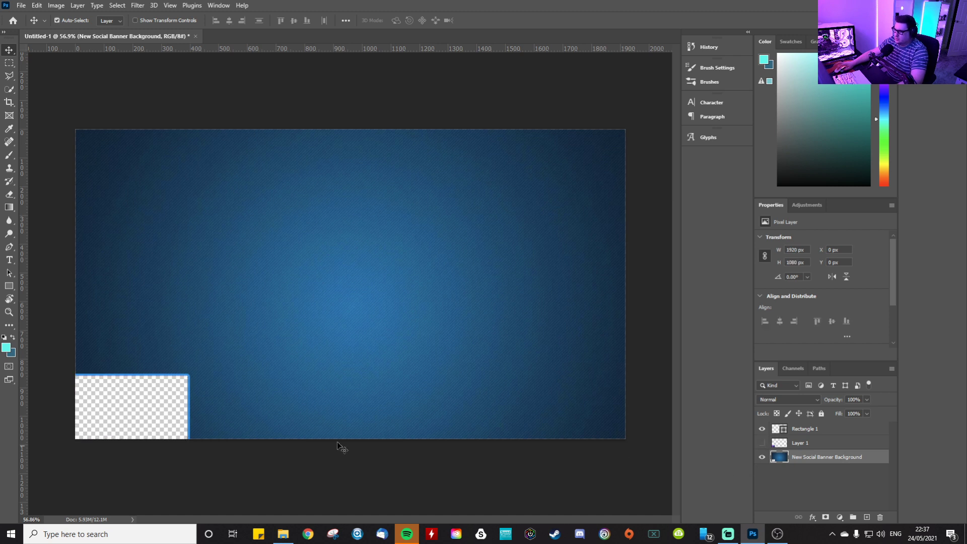
pyautogui.scroll(5, 140, 416)
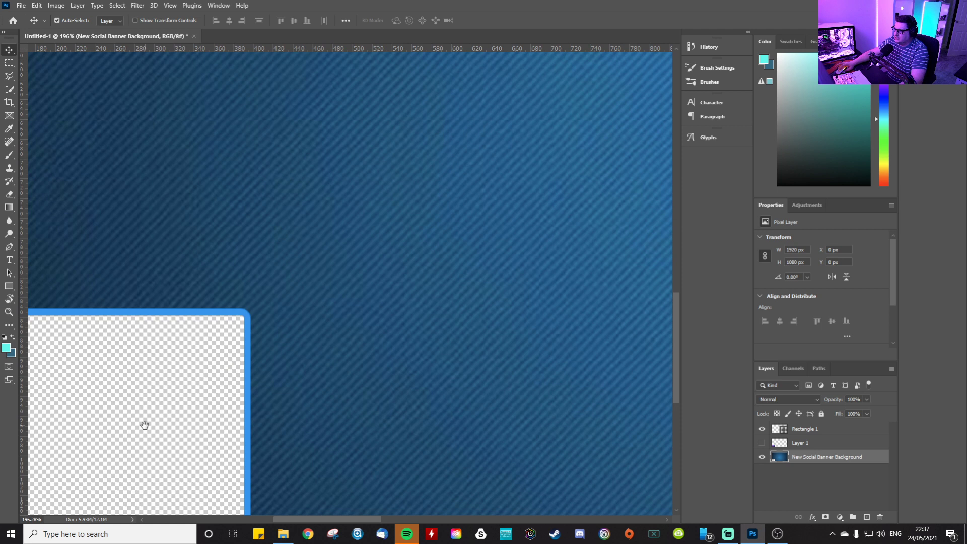
pyautogui.moveTo(144, 425); pyautogui.dragTo(337, 360)
pyautogui.scroll(-1, 337, 360)
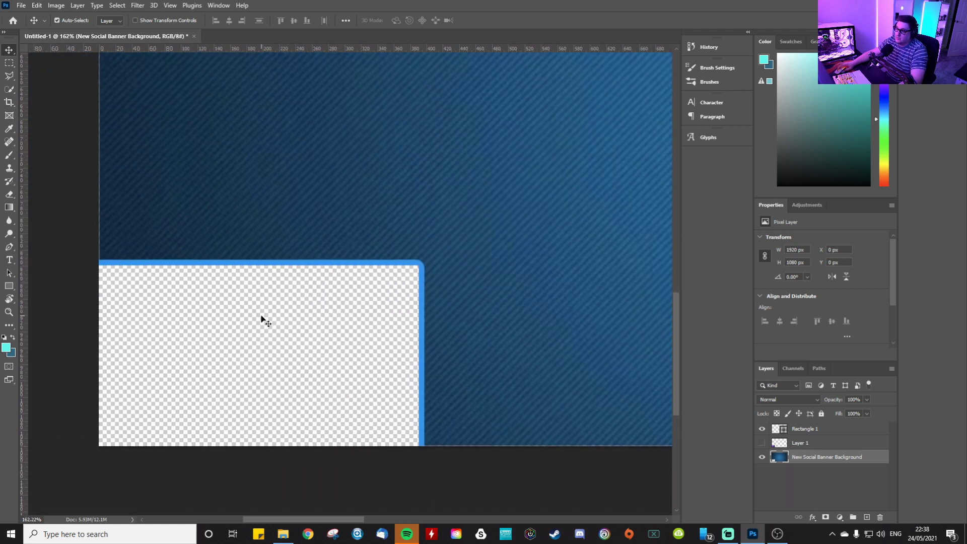
pyautogui.scroll(-5, 320, 311)
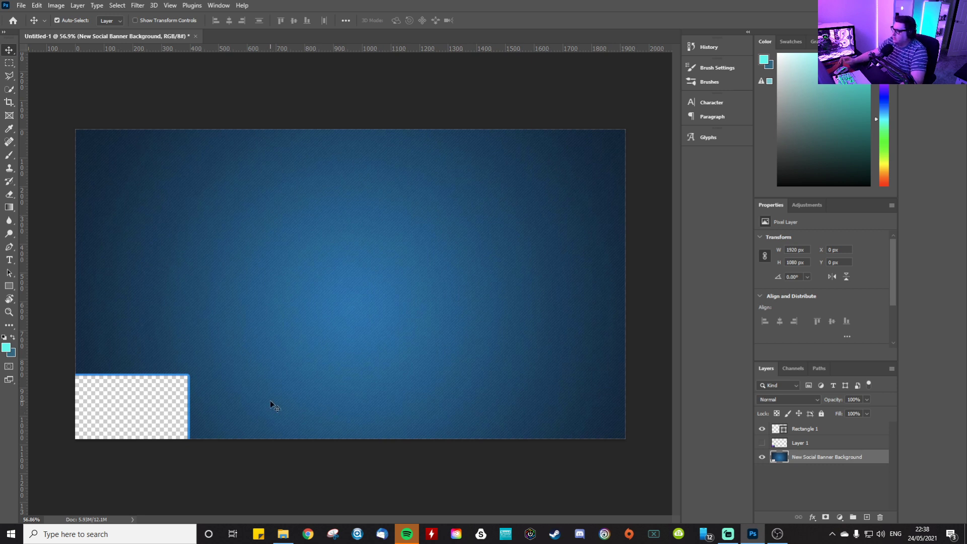
pyautogui.click(762, 458)
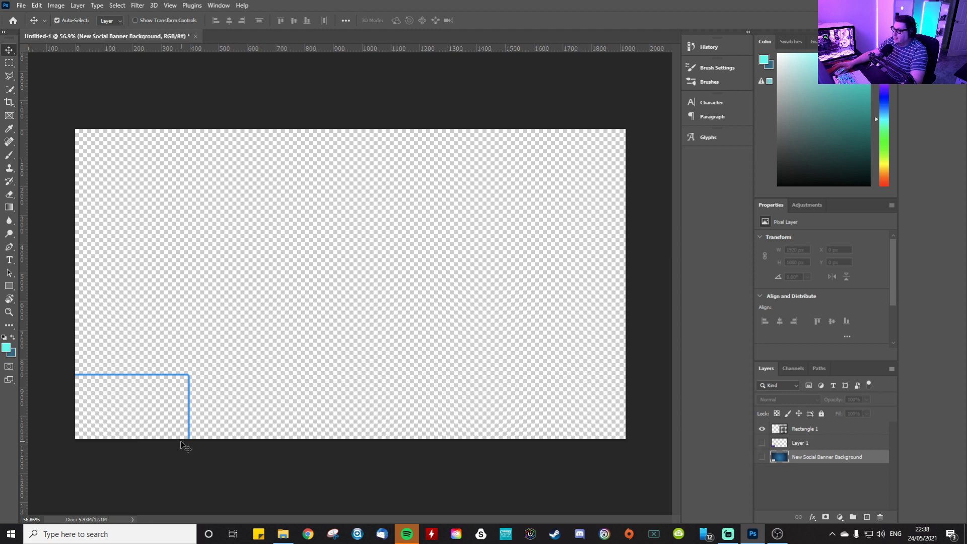
pyautogui.click(763, 457)
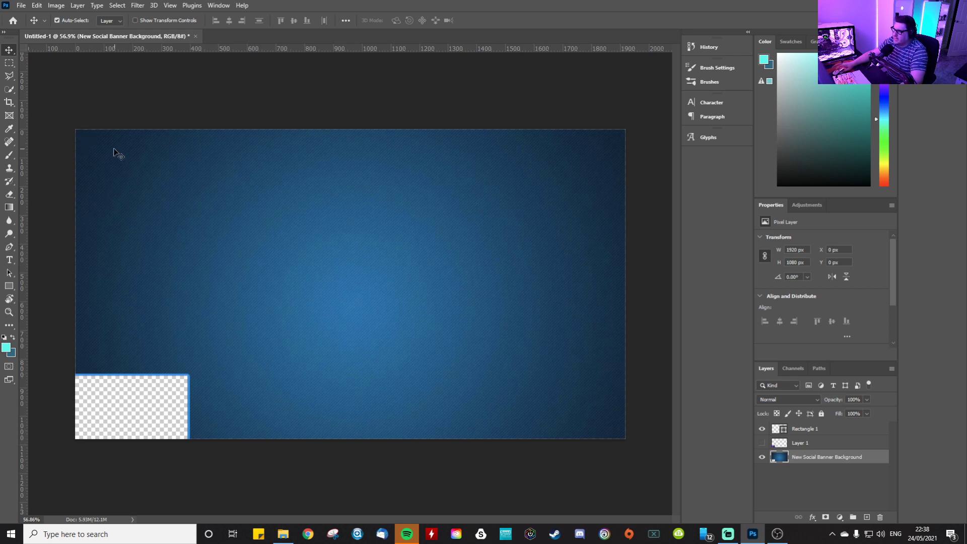
# - Pick the Rectangle tool with no stroke, solid blue fill, and enter 1920 × 1080 px
pyautogui.click(9, 286)
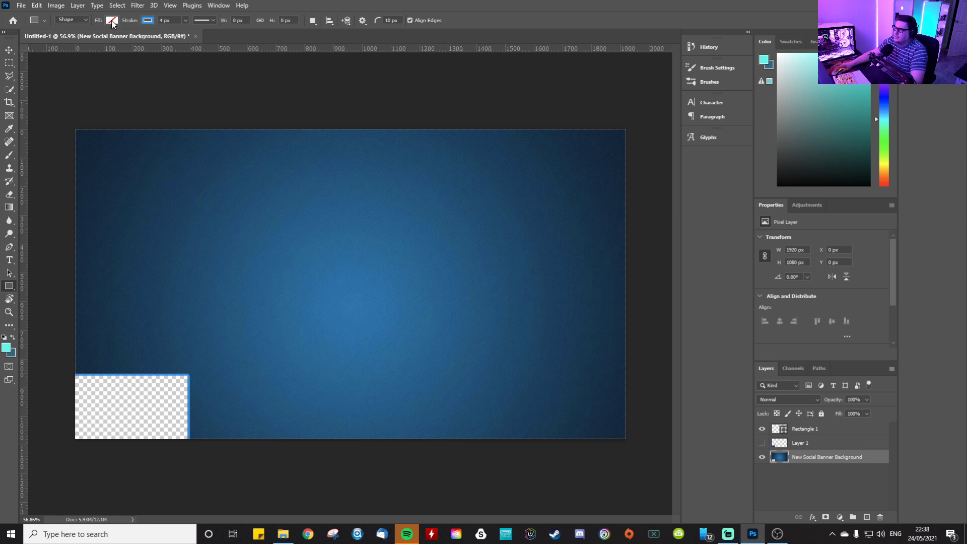
pyautogui.click(148, 21)
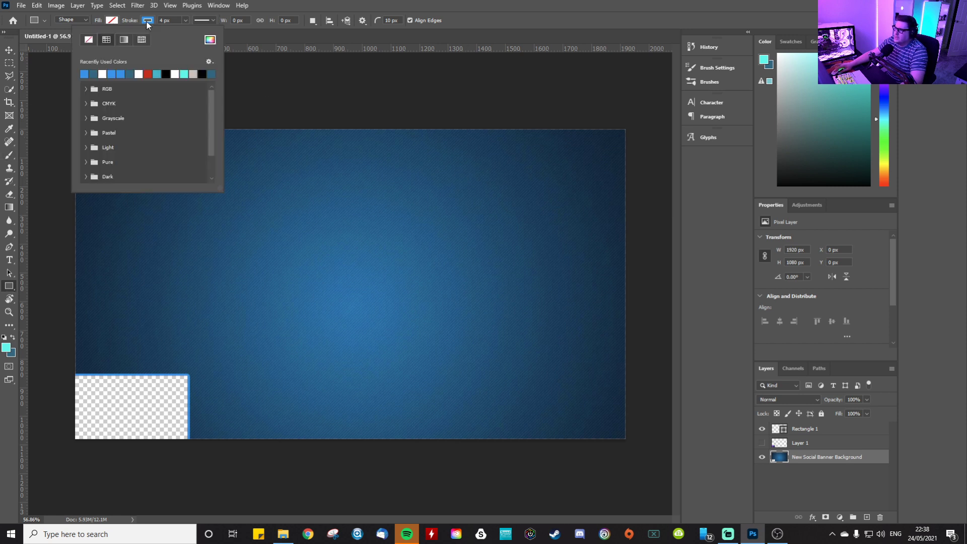
pyautogui.click(90, 39)
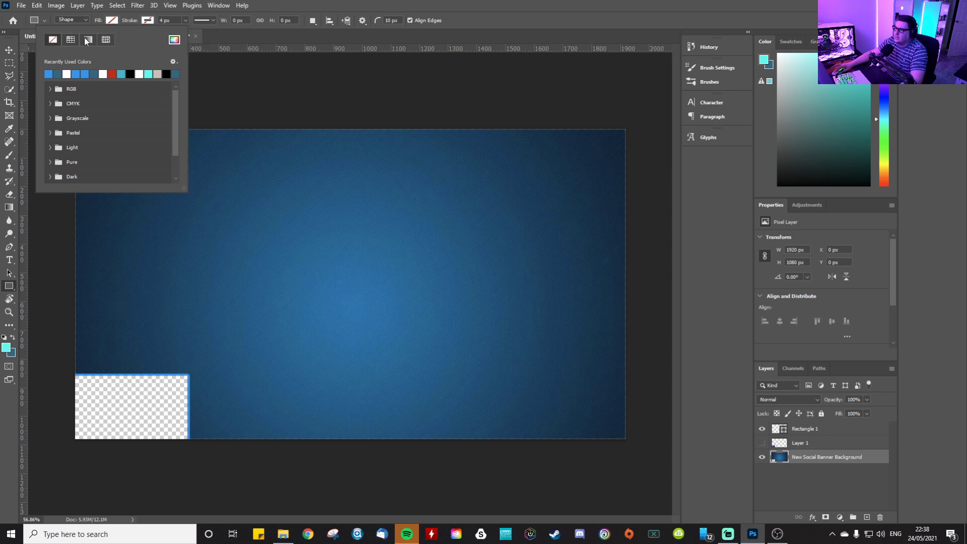
pyautogui.click(70, 41)
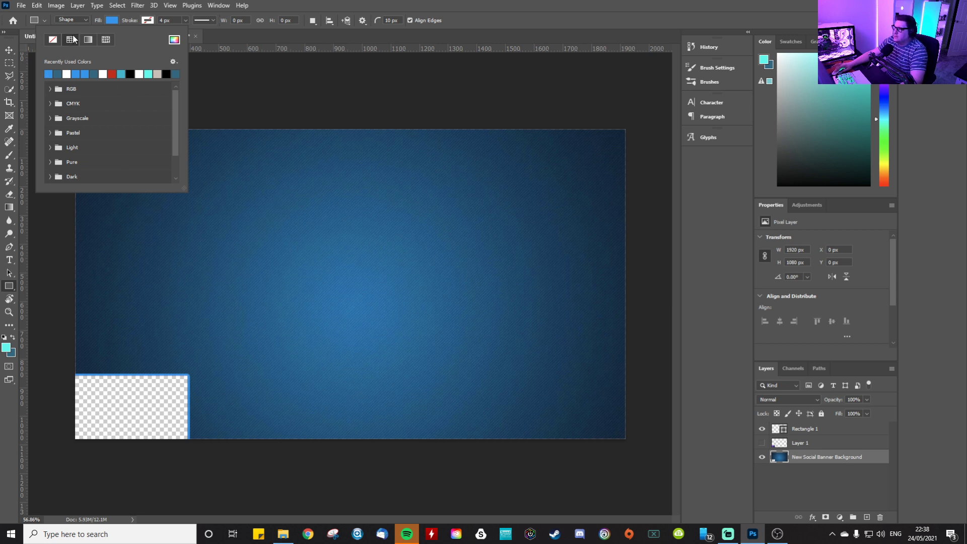
pyautogui.click(111, 20)
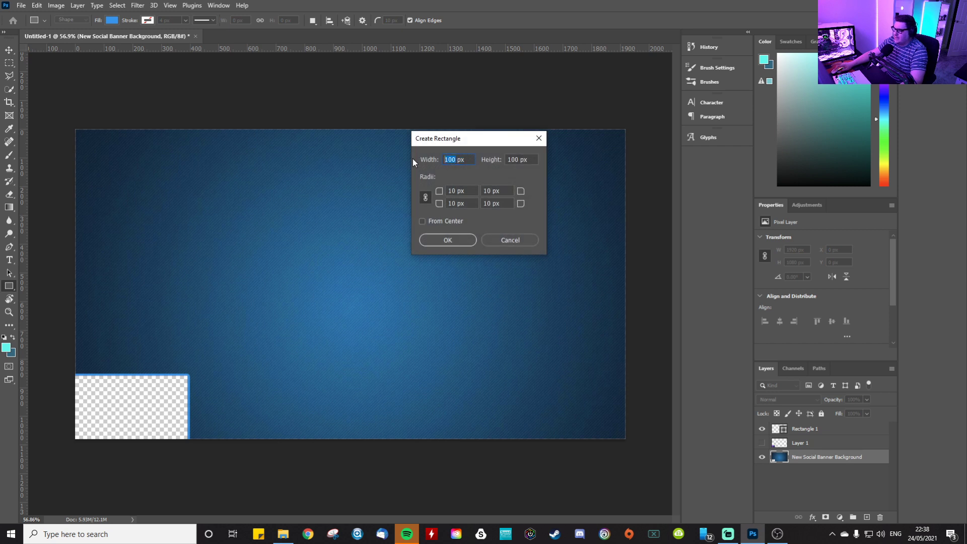
pyautogui.write('1')
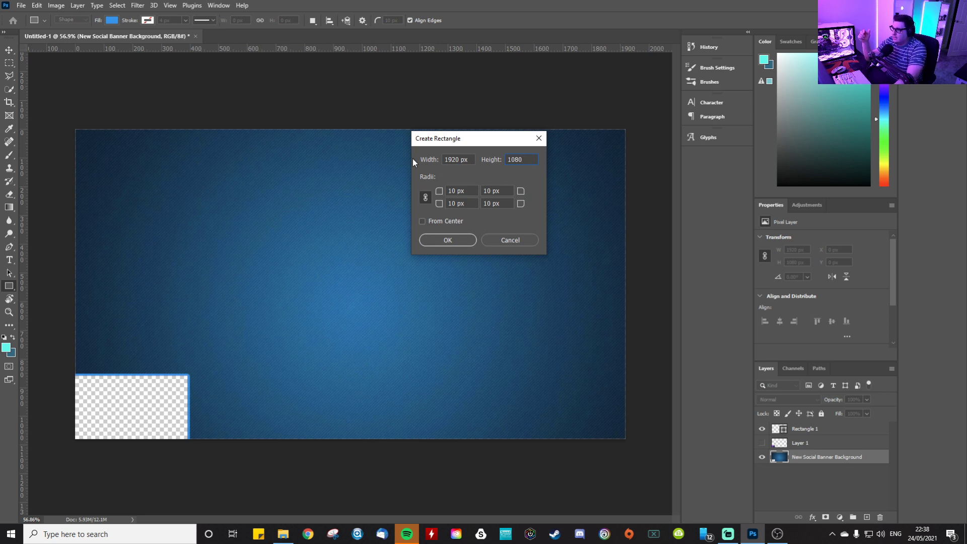
# - Create the blue rectangle and scale it to 1815 × 1021 px, leaving left and bottom margins
pyautogui.click(435, 241)
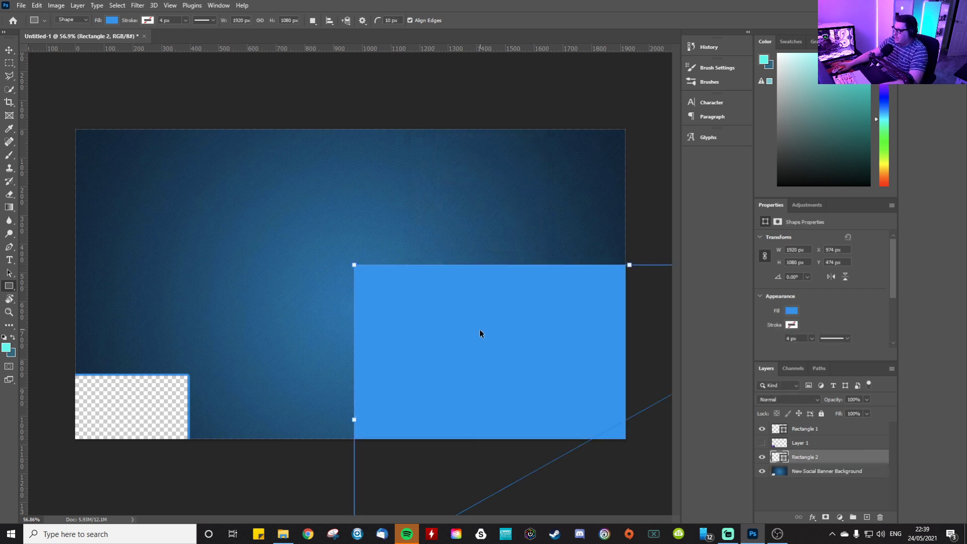
pyautogui.hotkey('ctrl', 't')
pyautogui.moveTo(513, 375); pyautogui.dragTo(247, 247)
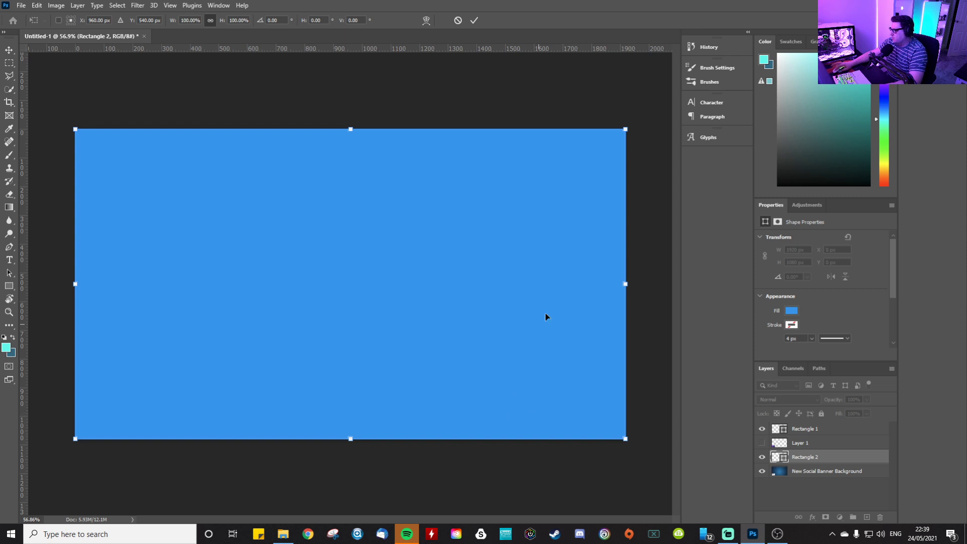
pyautogui.moveTo(626, 129); pyautogui.dragTo(645, 117)
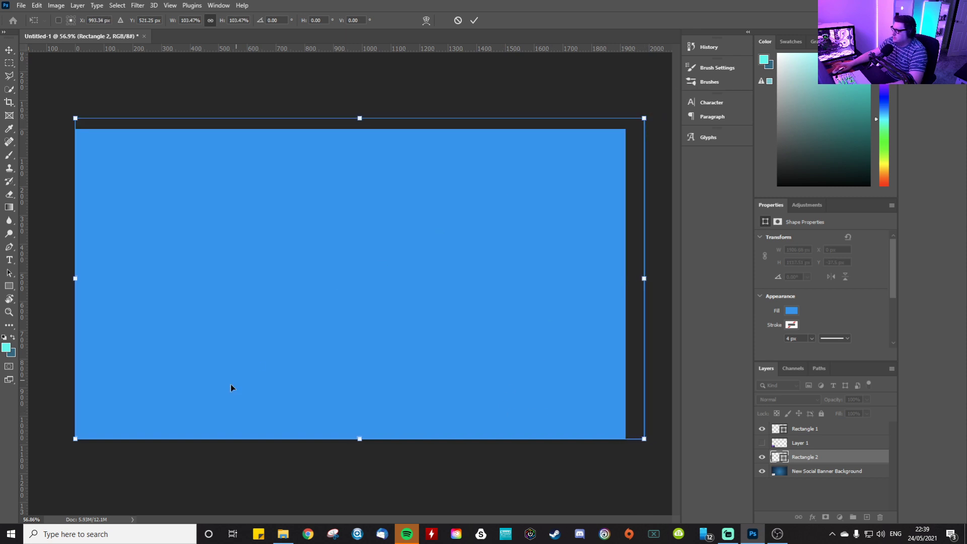
pyautogui.moveTo(75, 439); pyautogui.dragTo(124, 411)
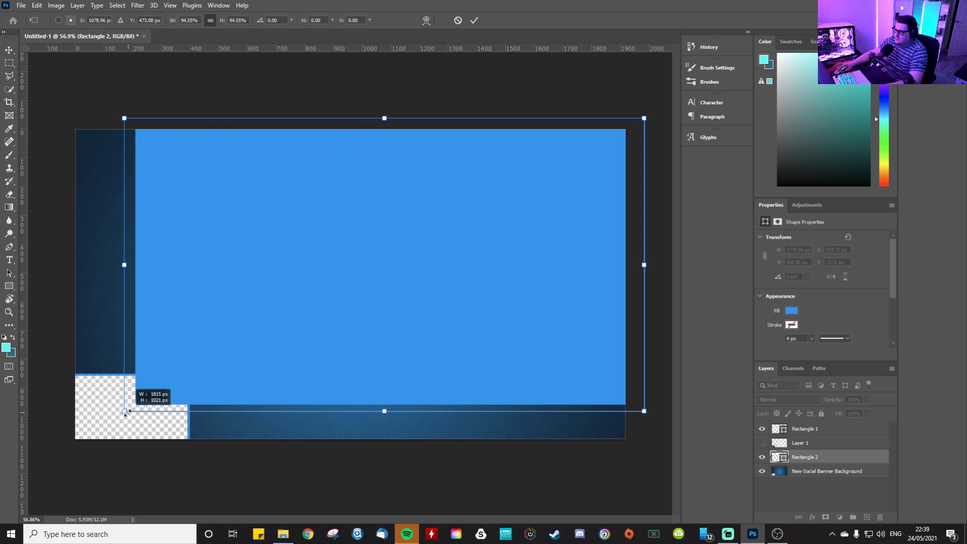
pyautogui.press('Return')
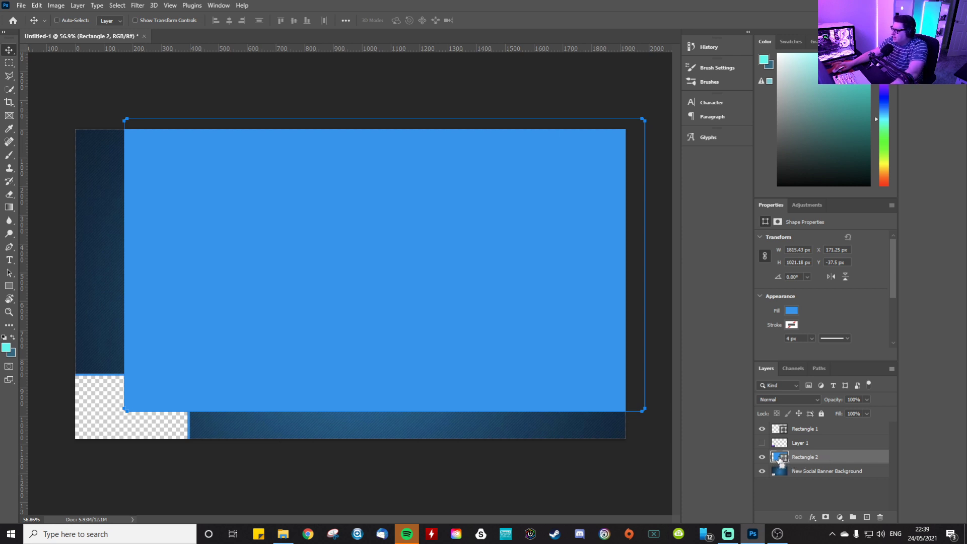
# - Clear Rectangle 2's area from the background layer, hide Rectangle 2 and deselect
pyautogui.keyDown('ctrl'); pyautogui.click(778, 458); pyautogui.keyUp('ctrl')
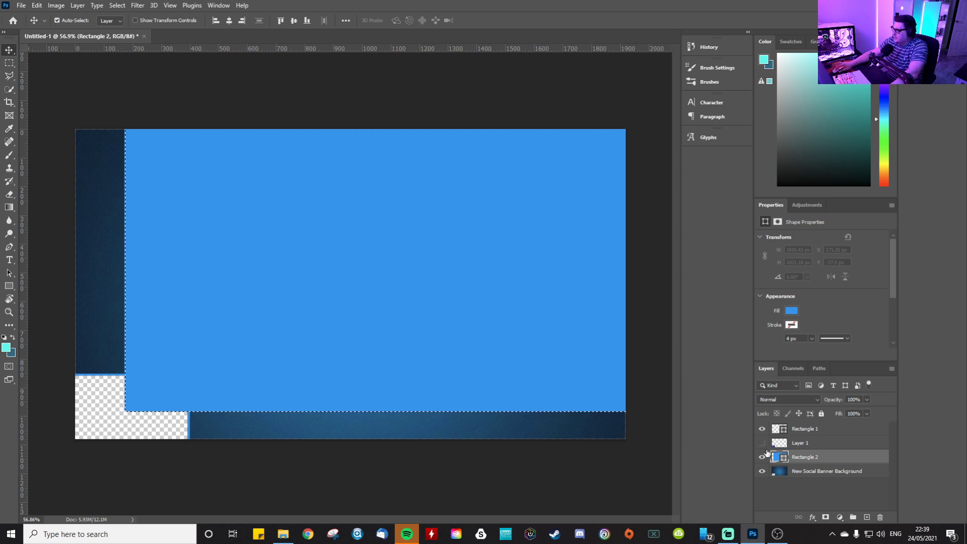
pyautogui.click(796, 471)
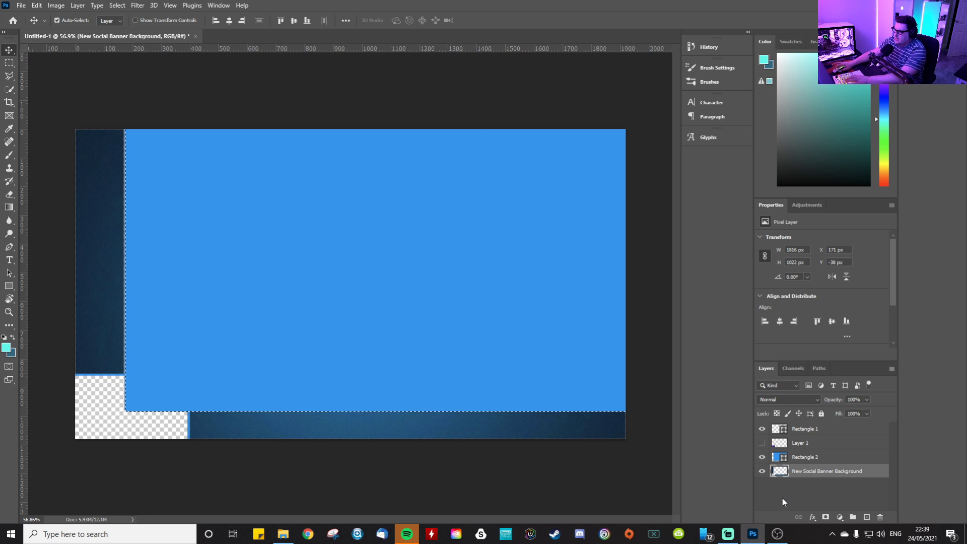
pyautogui.click(763, 457)
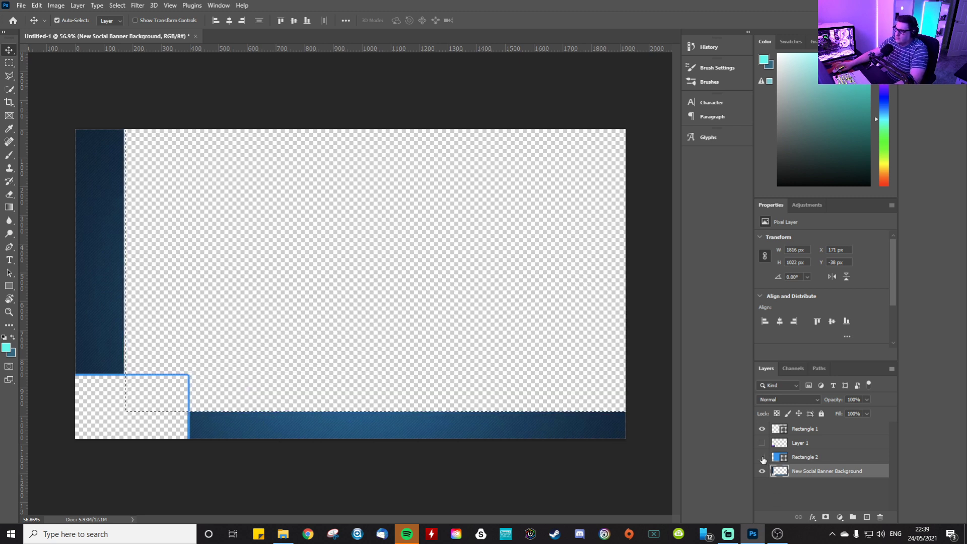
pyautogui.hotkey('ctrl', 'd')
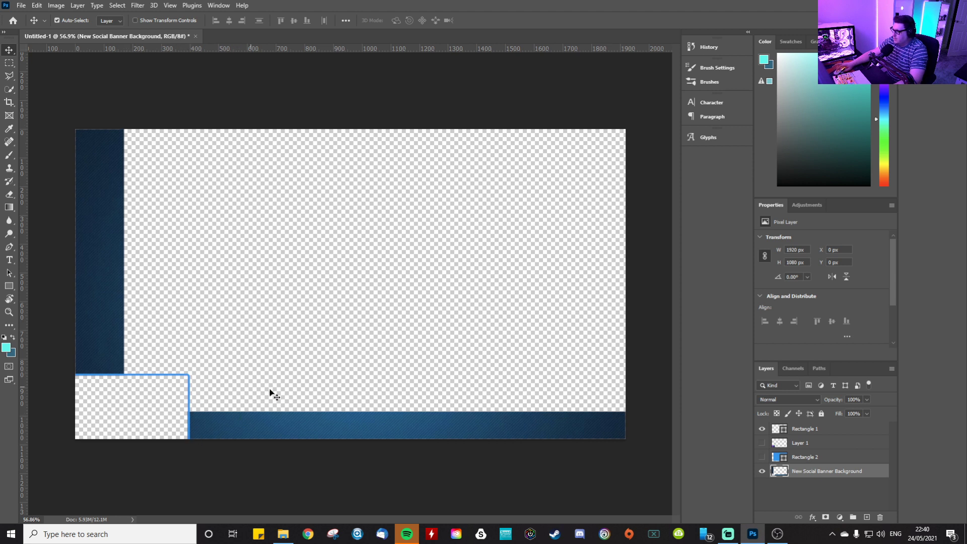
# - Show Rectangle 2 and give it no fill and a 6.99 px blue stroke
pyautogui.click(763, 457)
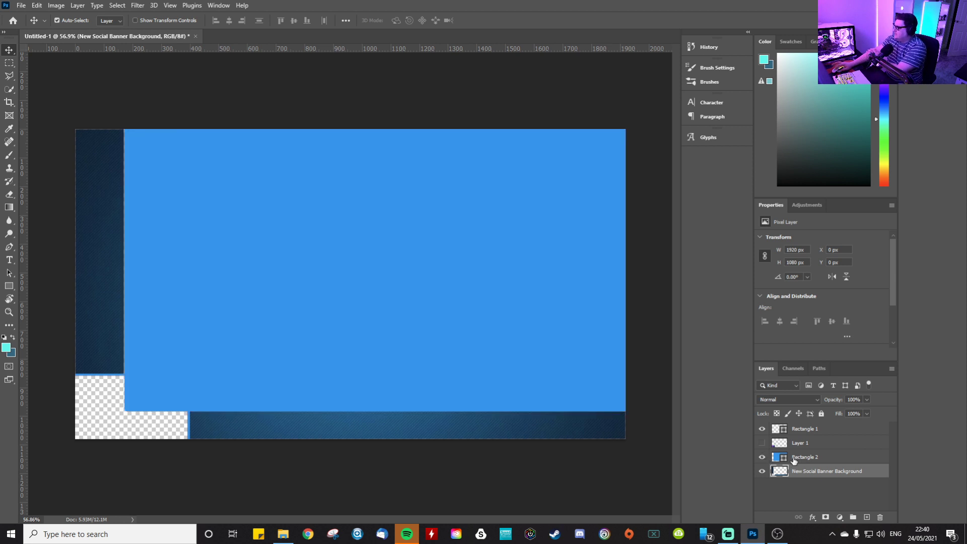
pyautogui.click(831, 458)
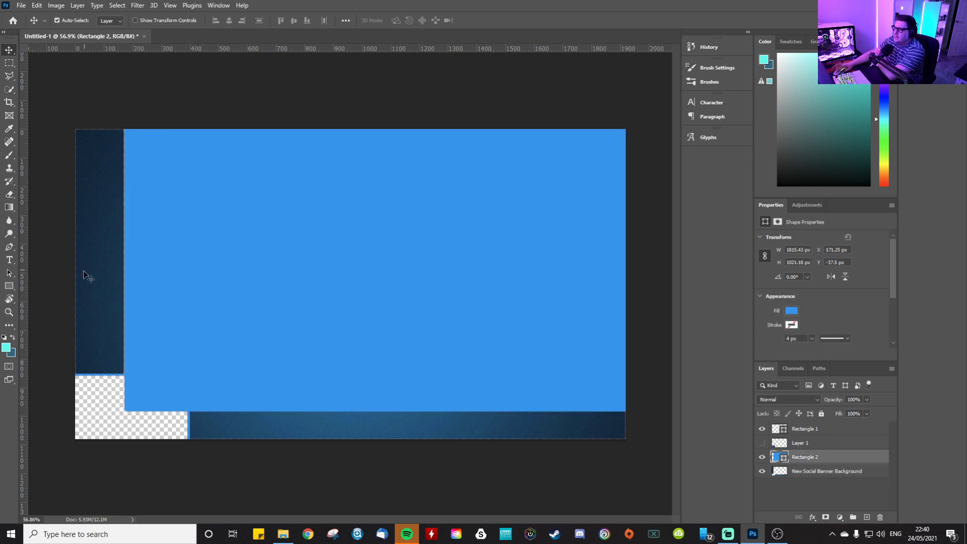
pyautogui.click(9, 288)
pyautogui.click(112, 20)
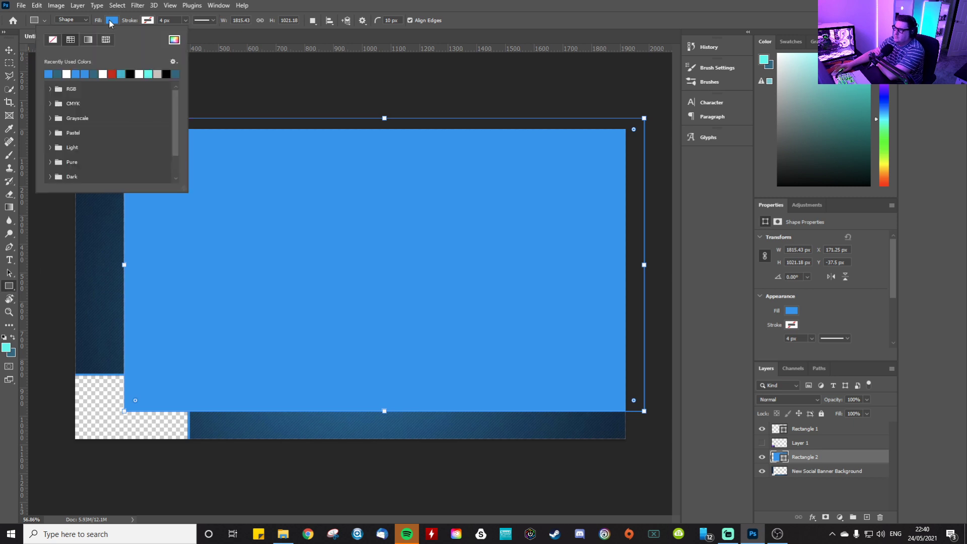
pyautogui.click(56, 40)
pyautogui.click(148, 20)
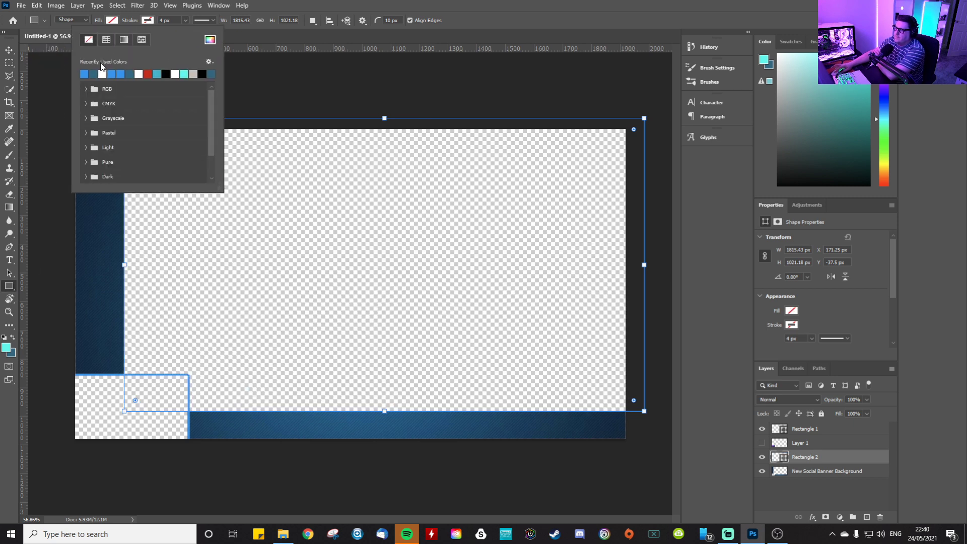
pyautogui.click(83, 74)
pyautogui.click(148, 20)
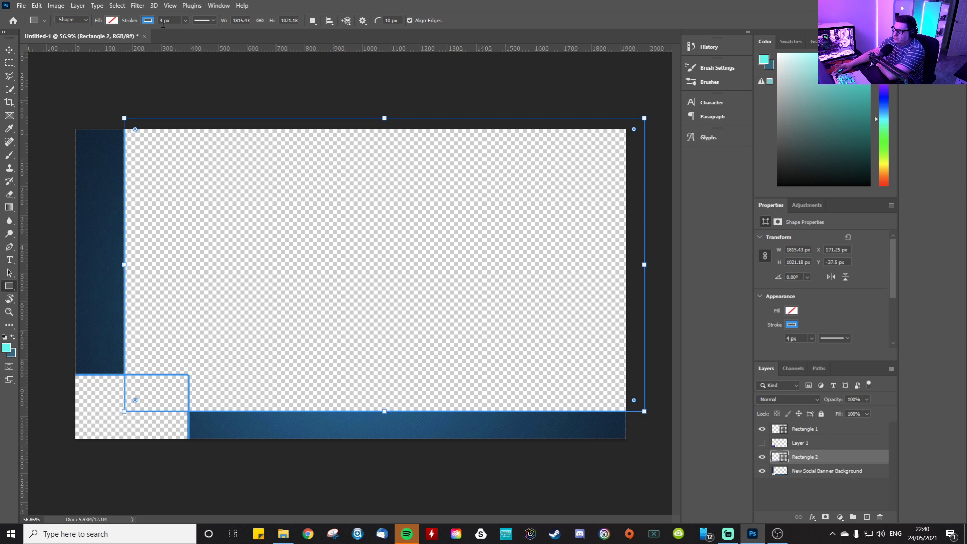
pyautogui.write('6.')
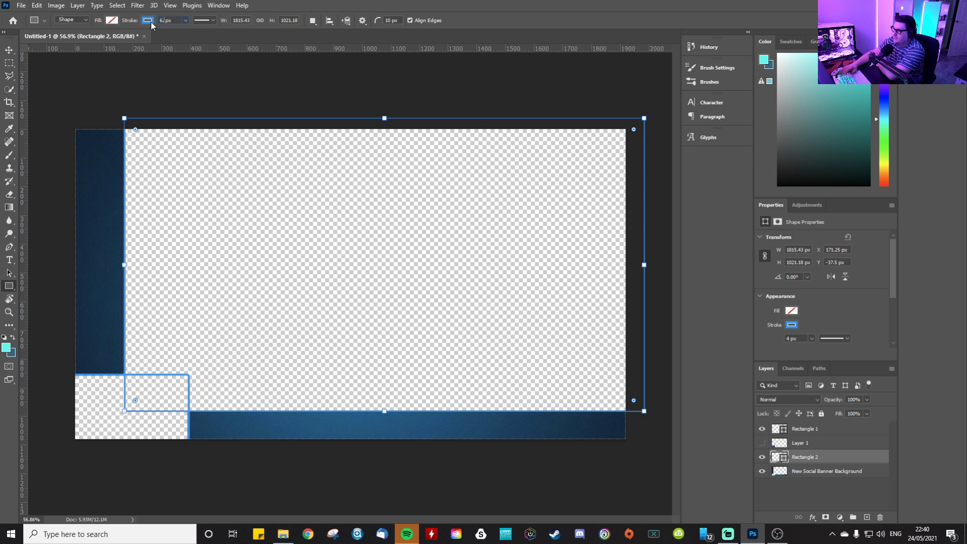
pyautogui.write('99')
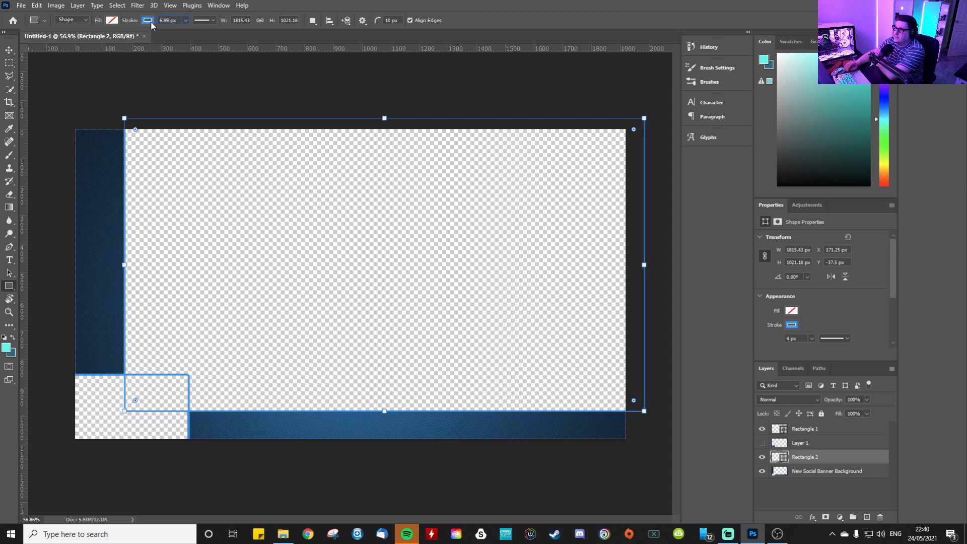
pyautogui.press('Return')
pyautogui.press('v')
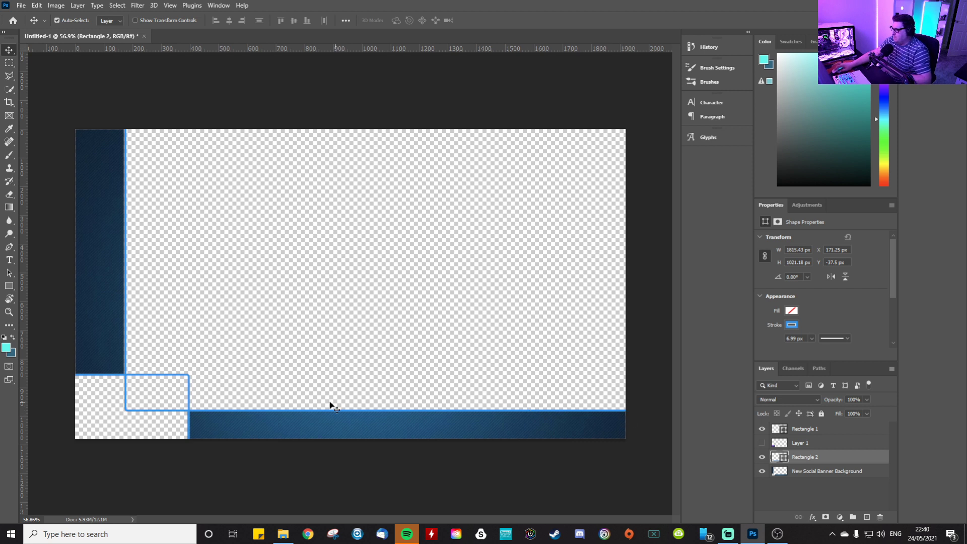
# - Toggle the banner background and Rectangle 2 visibility to compare the overlay
pyautogui.scroll(5, 119, 281)
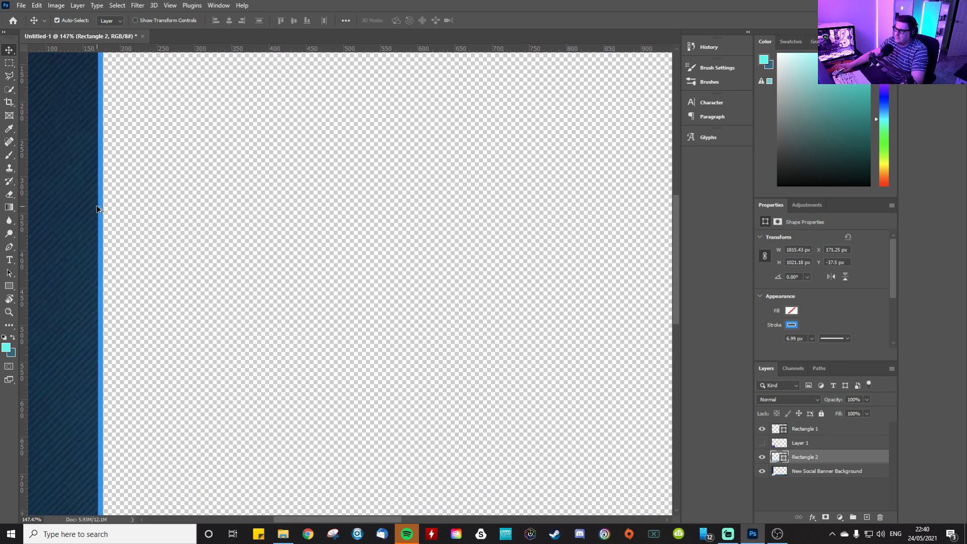
pyautogui.scroll(-6, 106, 327)
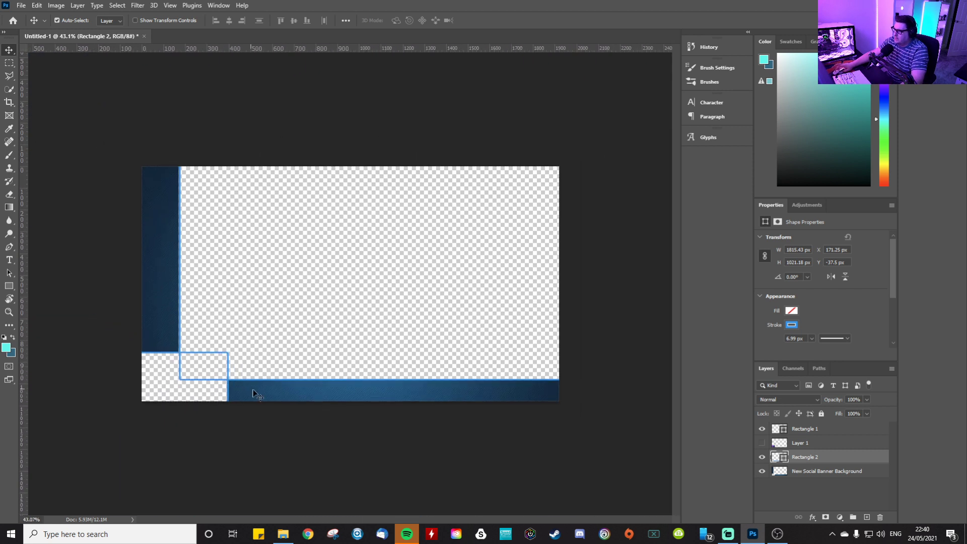
pyautogui.click(804, 498)
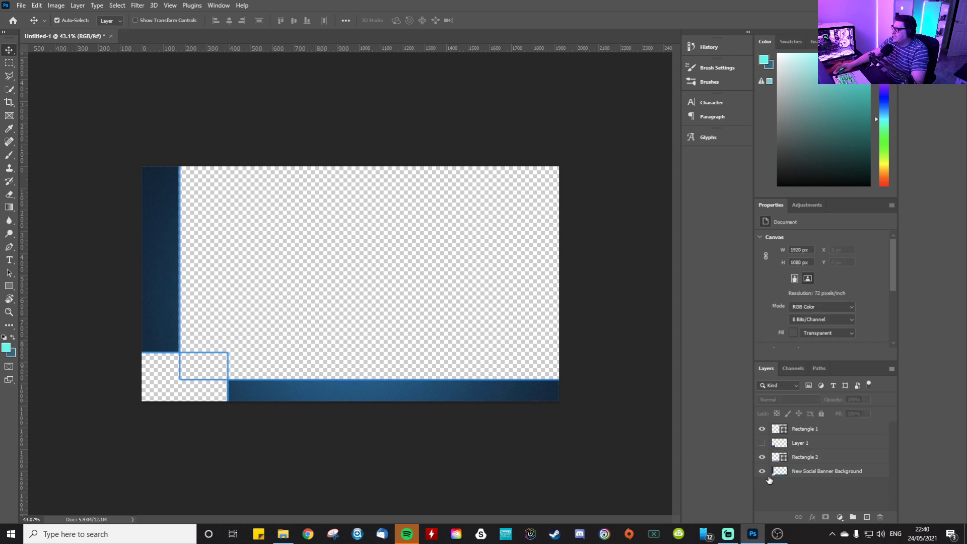
pyautogui.click(806, 473)
pyautogui.click(763, 472)
pyautogui.click(762, 471)
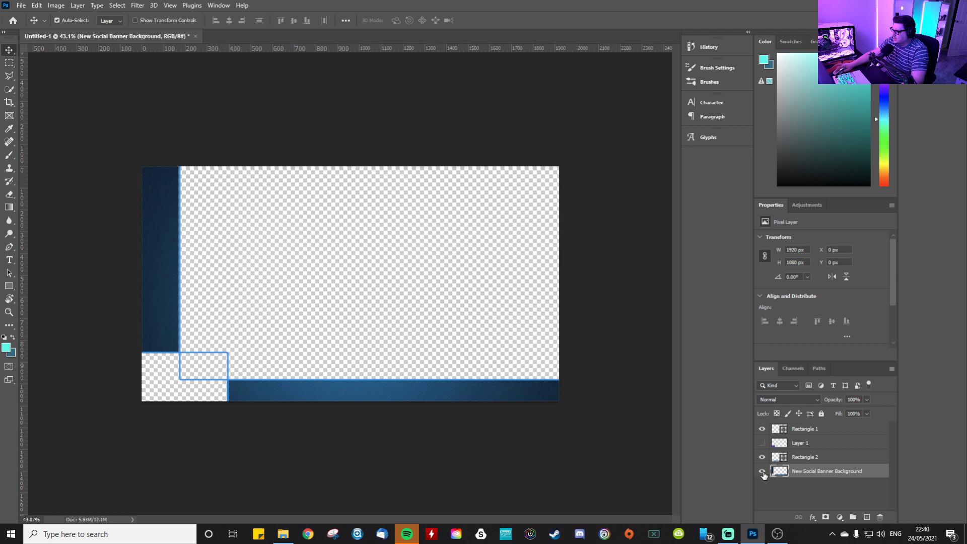
pyautogui.click(763, 471)
pyautogui.click(762, 471)
pyautogui.click(764, 459)
pyautogui.click(764, 459)
pyautogui.click(764, 459)
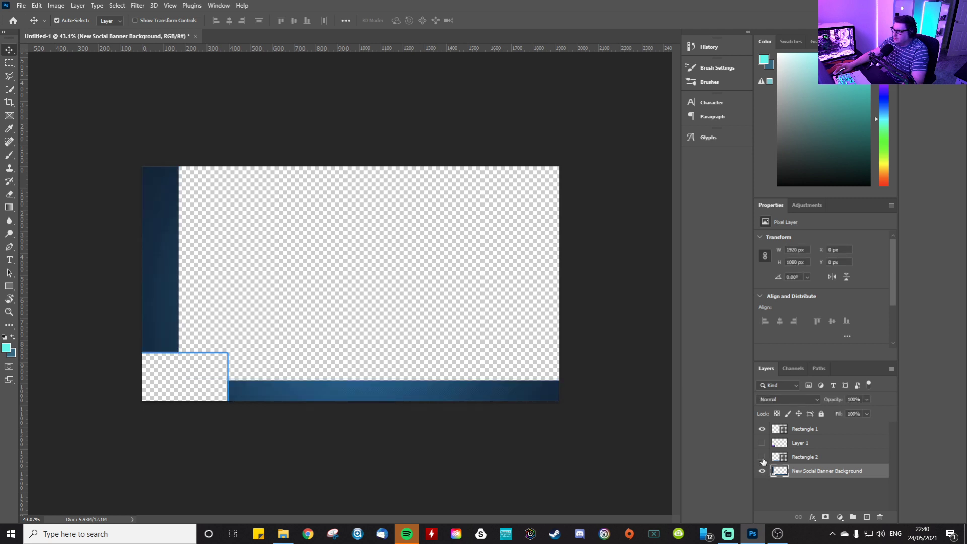
pyautogui.click(764, 458)
pyautogui.click(764, 459)
pyautogui.click(764, 459)
pyautogui.keyDown('shift'); pyautogui.click(471, 380); pyautogui.keyUp('shift')
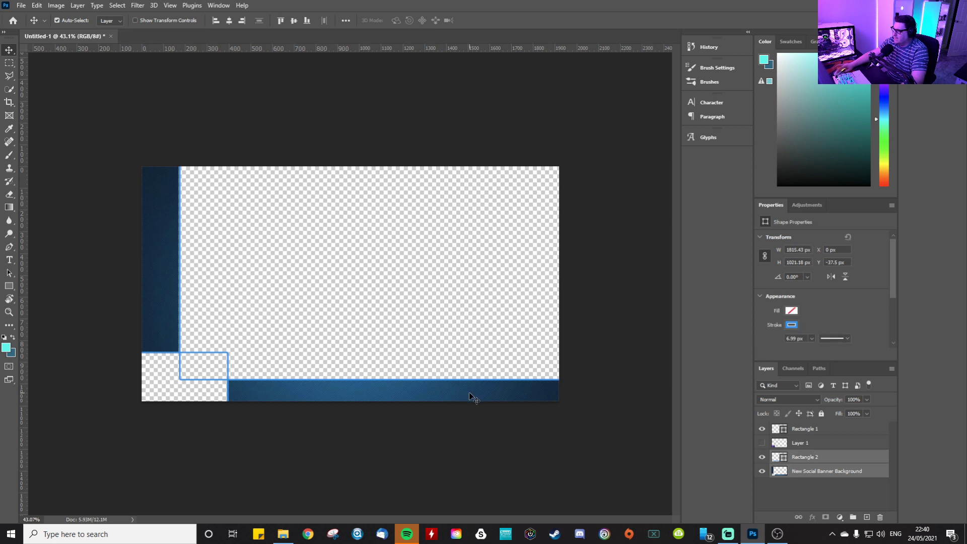
pyautogui.click(675, 446)
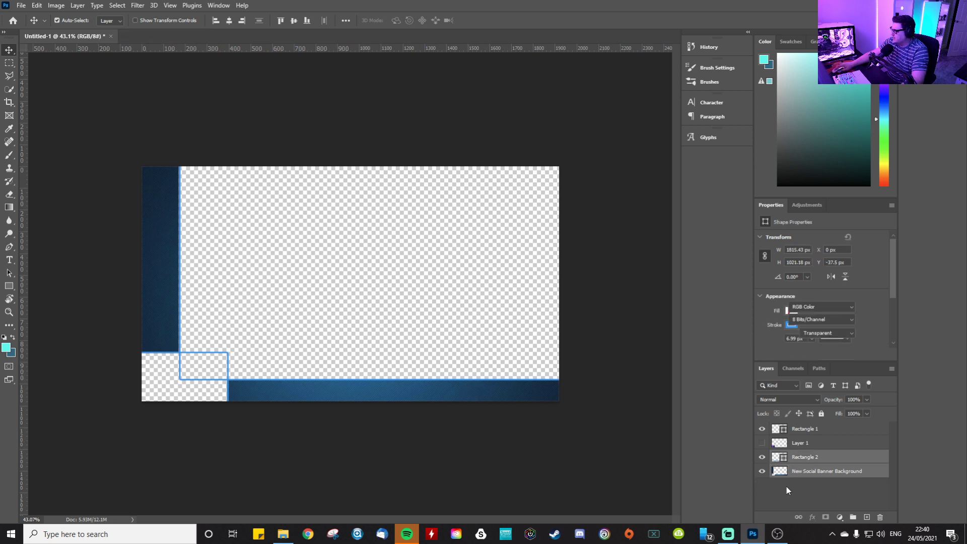
# - Delete Layer 1, the hidden webcam image layer
pyautogui.click(763, 443)
pyautogui.click(763, 443)
pyautogui.click(763, 444)
pyautogui.click(762, 443)
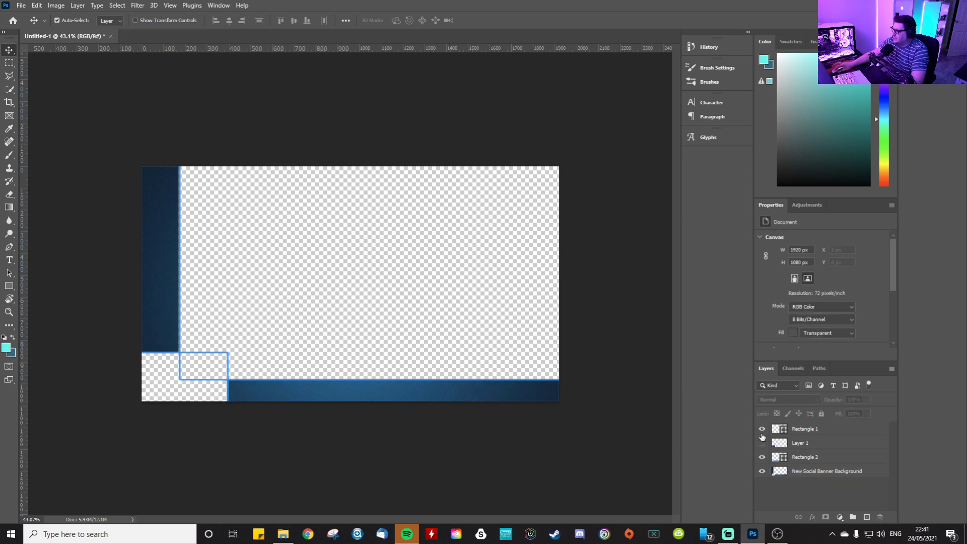
pyautogui.click(821, 429)
pyautogui.click(819, 446)
pyautogui.press('Delete')
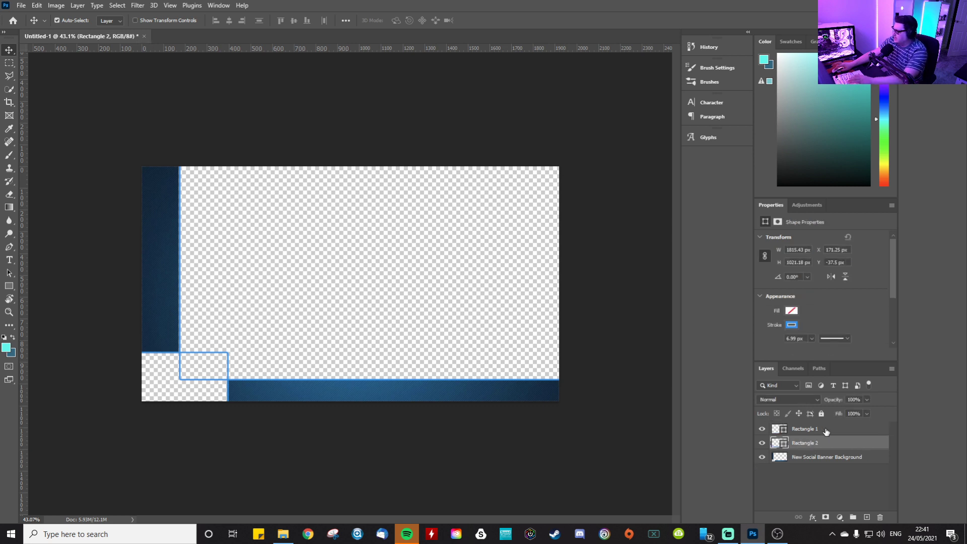
# - Toggle Rectangle 1's visibility to compare, leaving the lower-left box hidden
pyautogui.click(826, 430)
pyautogui.click(763, 431)
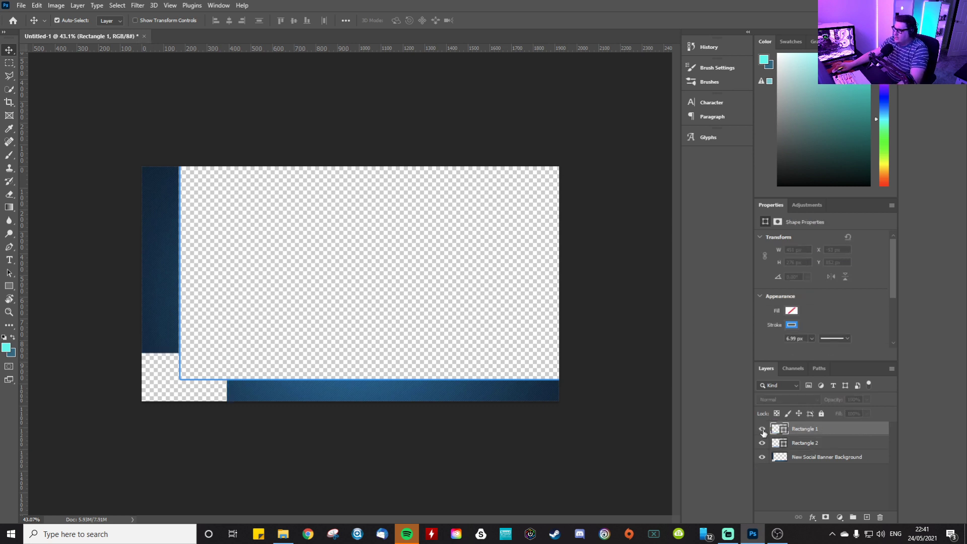
pyautogui.click(763, 431)
pyautogui.click(763, 431)
pyautogui.click(763, 431)
pyautogui.click(762, 431)
pyautogui.click(763, 430)
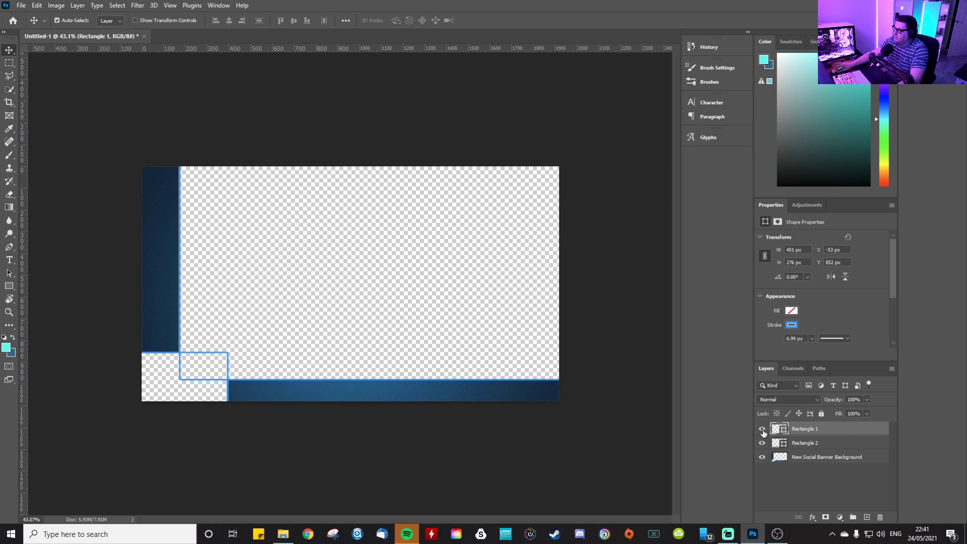
# - Show Rectangle 1 and rasterize the Rectangle 2 layer
pyautogui.click(780, 443)
pyautogui.rightClick(784, 446)
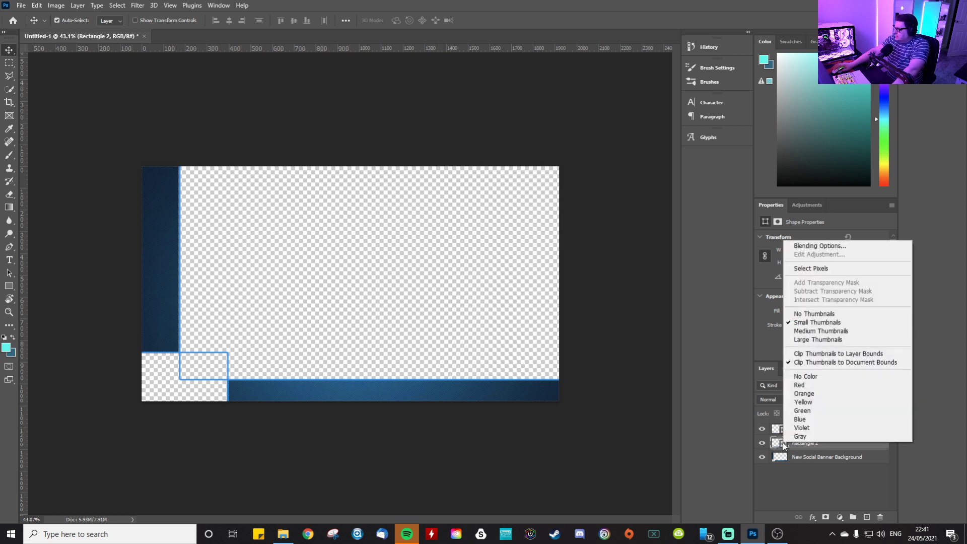
pyautogui.click(791, 491)
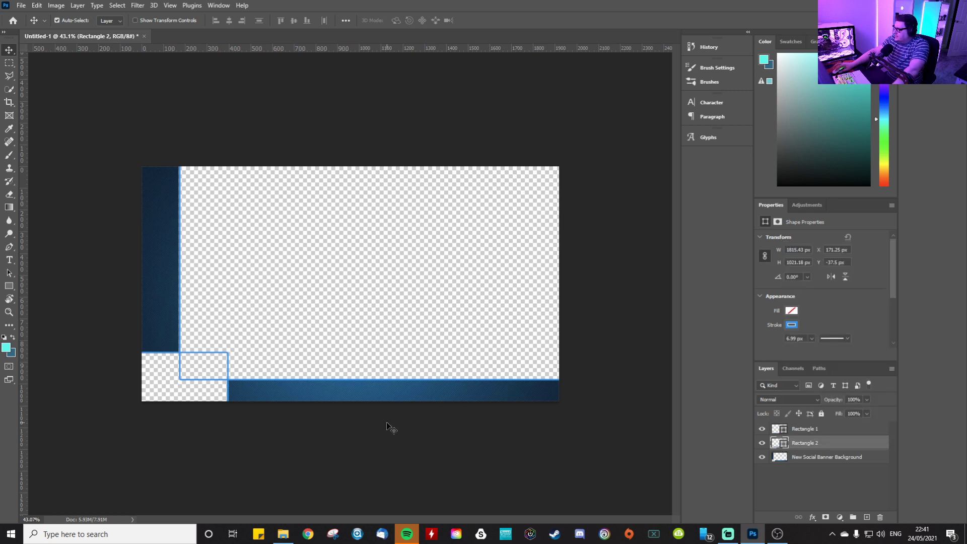
pyautogui.rightClick(827, 450)
pyautogui.click(881, 171)
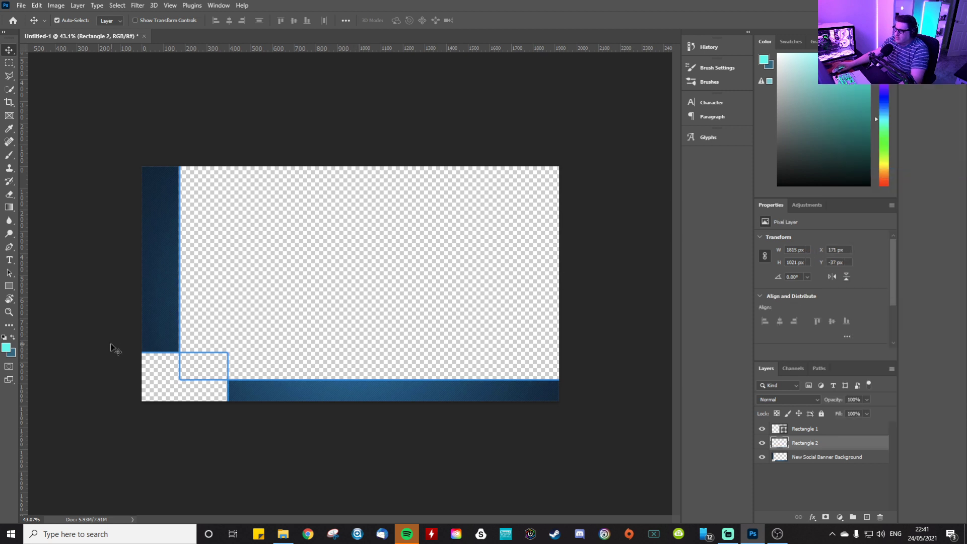
# - Erase Rectangle 2's outline lines crossing into the lower-left box with the Eraser
pyautogui.click(10, 194)
pyautogui.scroll(5, 176, 392)
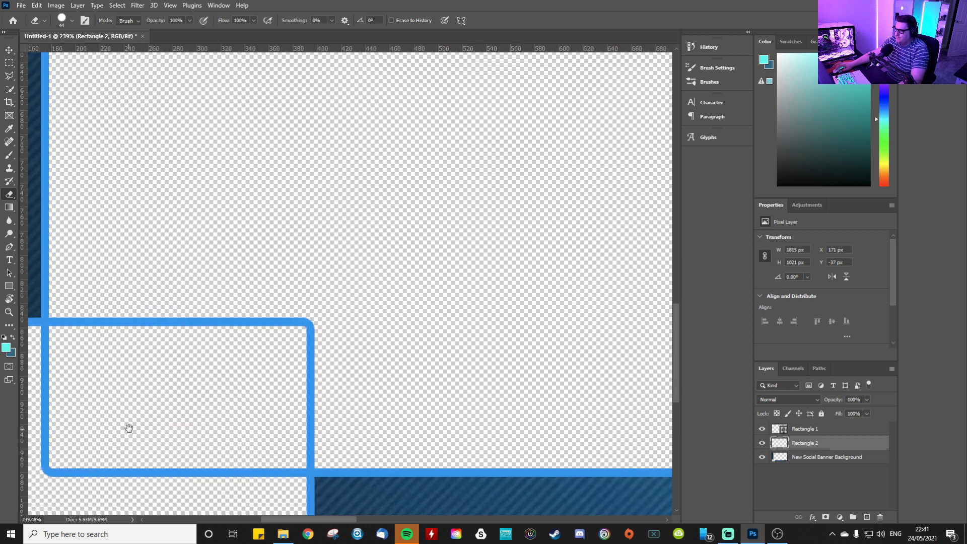
pyautogui.moveTo(129, 427); pyautogui.dragTo(259, 350)
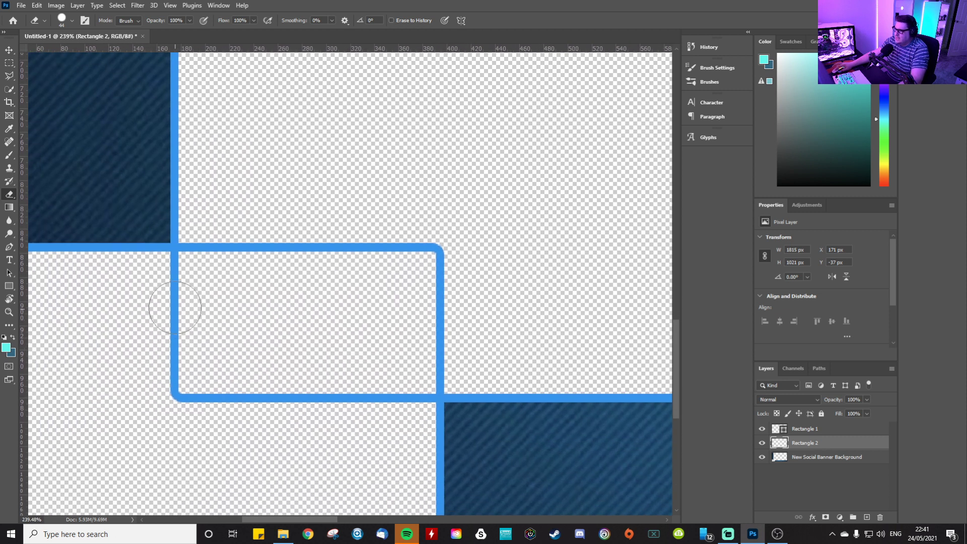
pyautogui.moveTo(172, 276)
pyautogui.mouseDown()
pyautogui.moveTo(173, 369)
pyautogui.moveTo(204, 394)
pyautogui.moveTo(408, 395)
pyautogui.mouseUp()
pyautogui.scroll(-8, 218, 380)
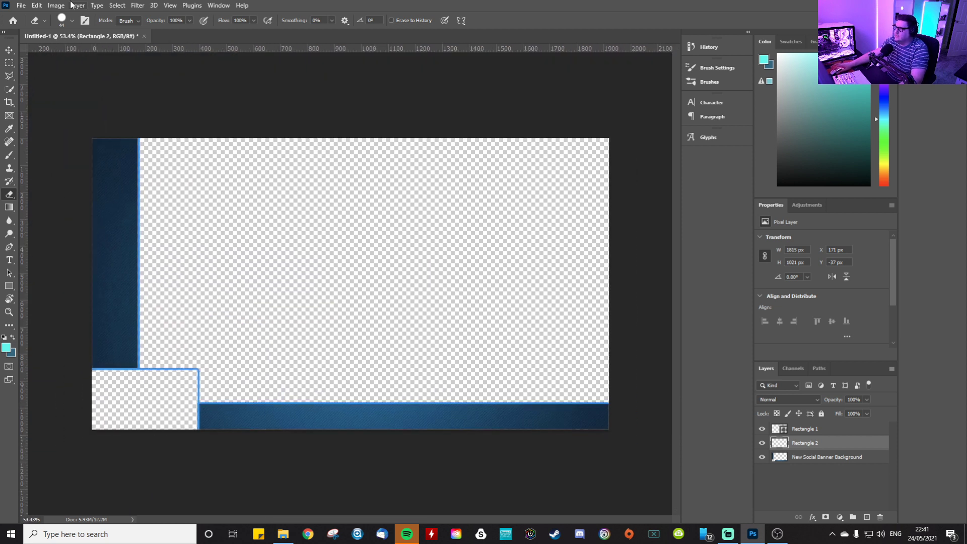
pyautogui.click(22, 5)
pyautogui.click(48, 125)
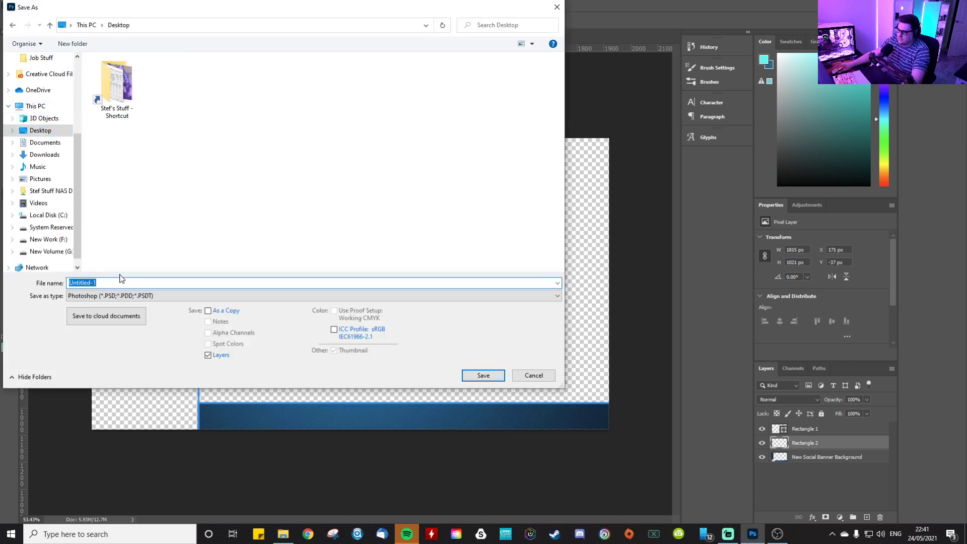
# - Save the overlay to the Desktop as the PNG 'stream overlay tutorial'
pyautogui.write('str')
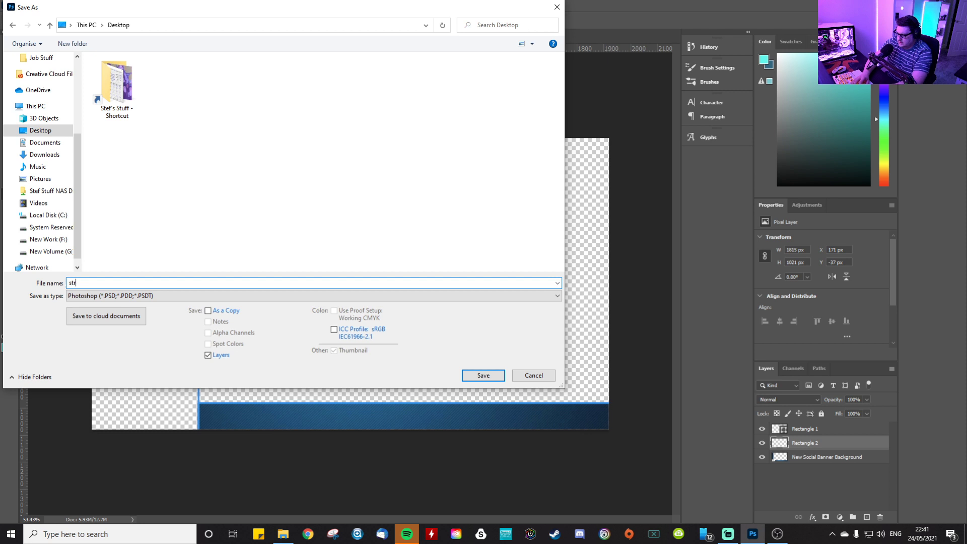
pyautogui.write('eam overlay ')
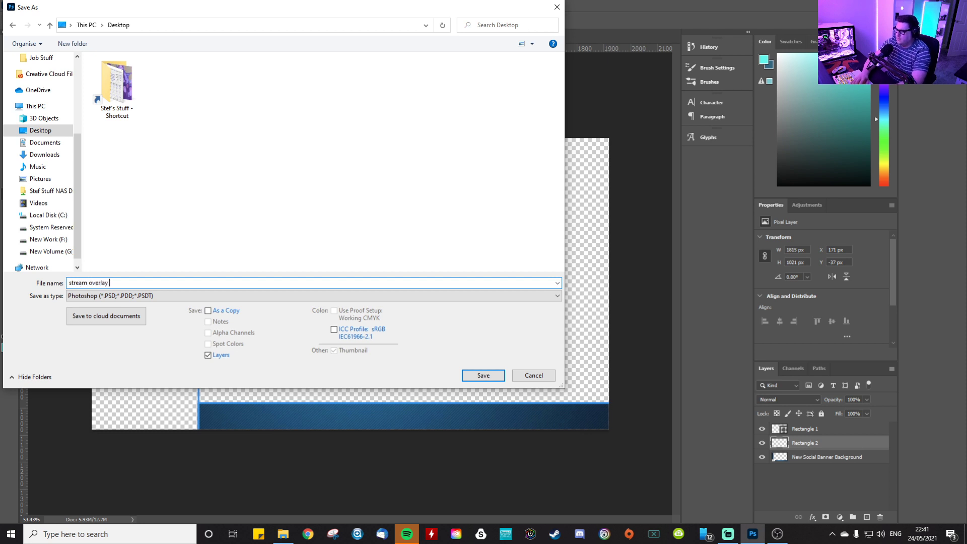
pyautogui.write('tutorial')
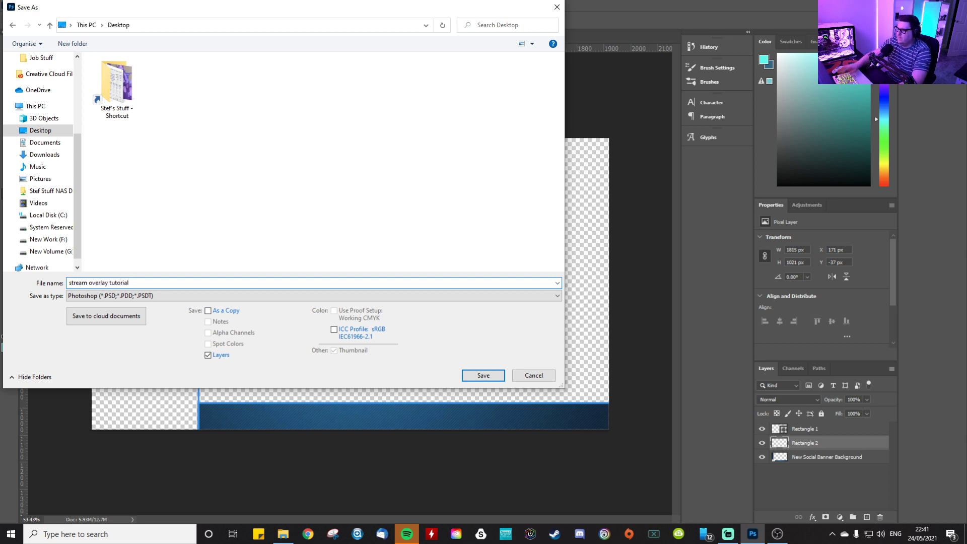
pyautogui.click(151, 297)
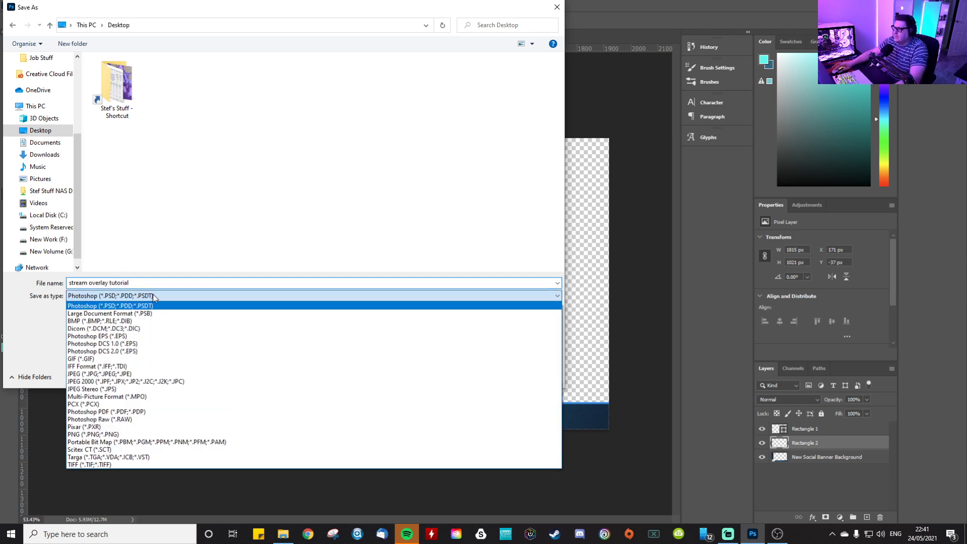
pyautogui.click(140, 435)
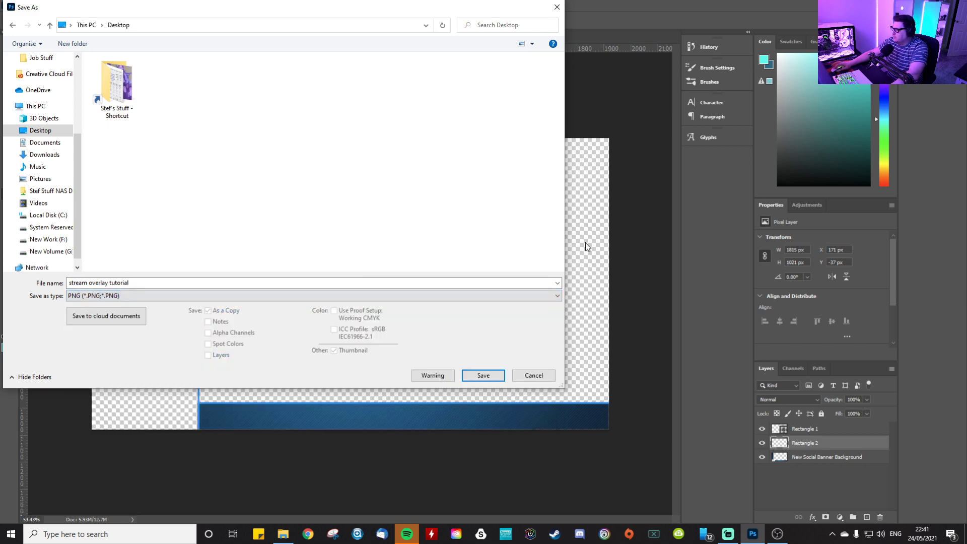
pyautogui.click(481, 377)
pyautogui.click(543, 157)
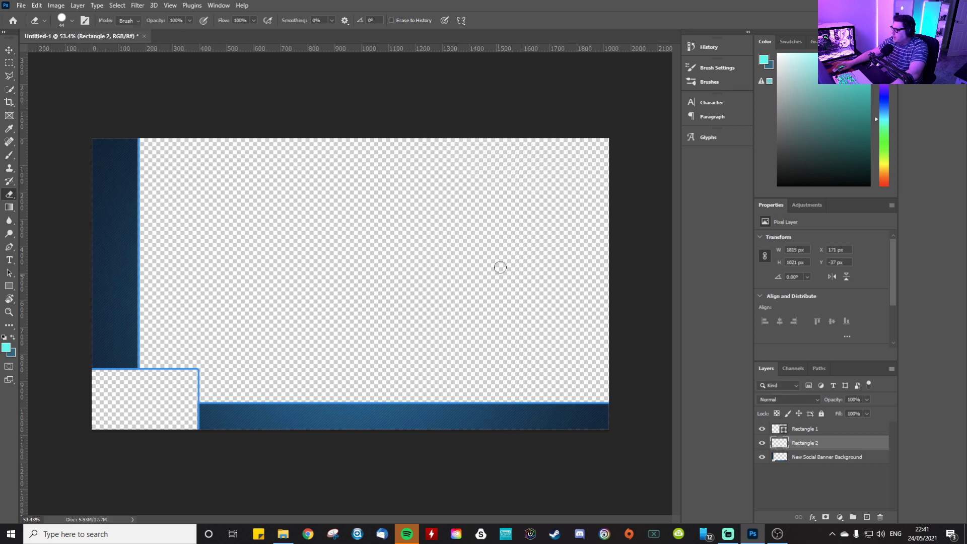
pyautogui.click(778, 534)
# - Add an Image source to Scene 2 using stream overlay tutorial.png
pyautogui.click(30, 488)
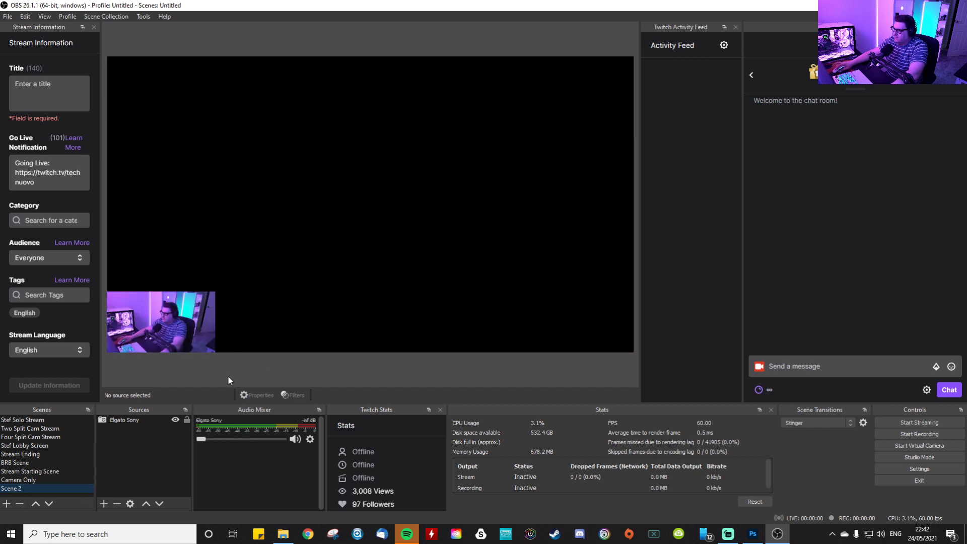
pyautogui.click(107, 505)
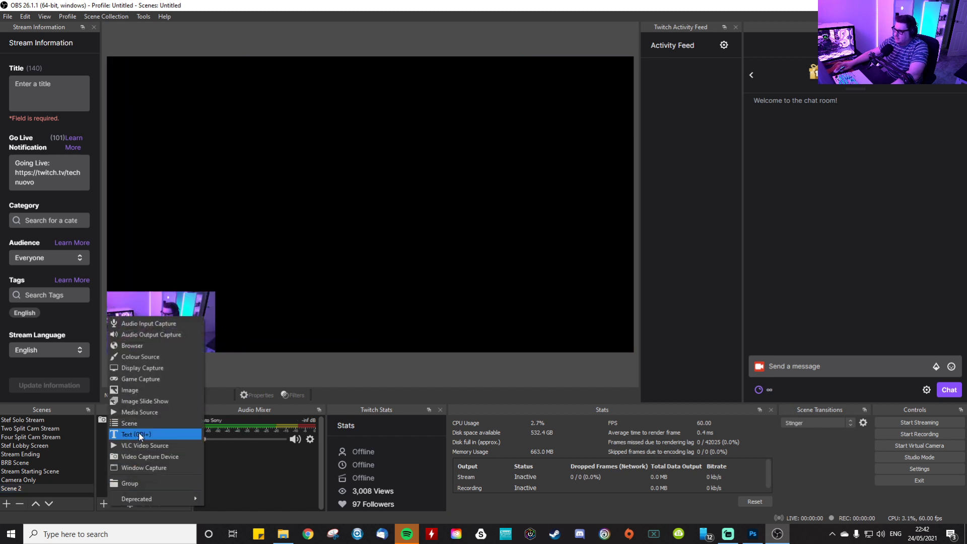
pyautogui.click(136, 390)
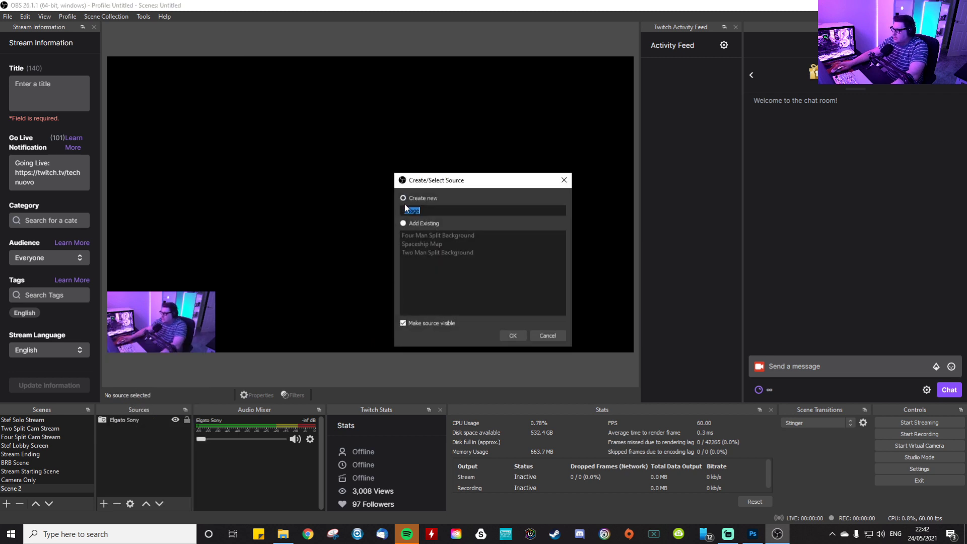
pyautogui.click(508, 335)
pyautogui.click(675, 369)
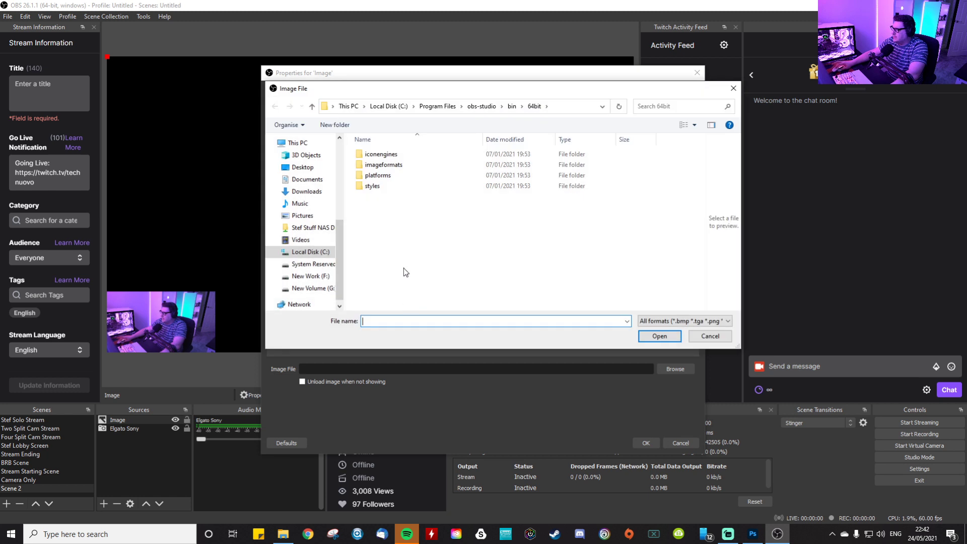
pyautogui.doubleClick(437, 170)
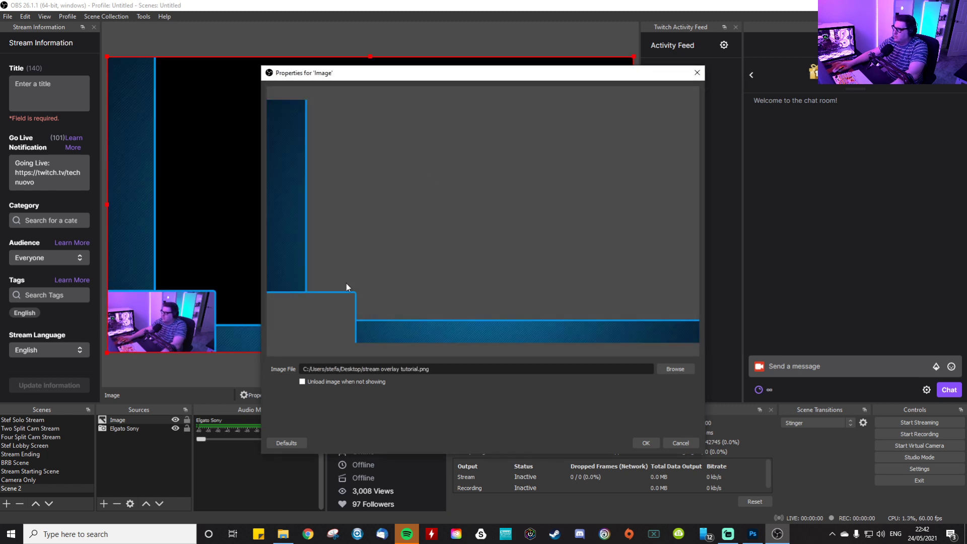
pyautogui.click(646, 443)
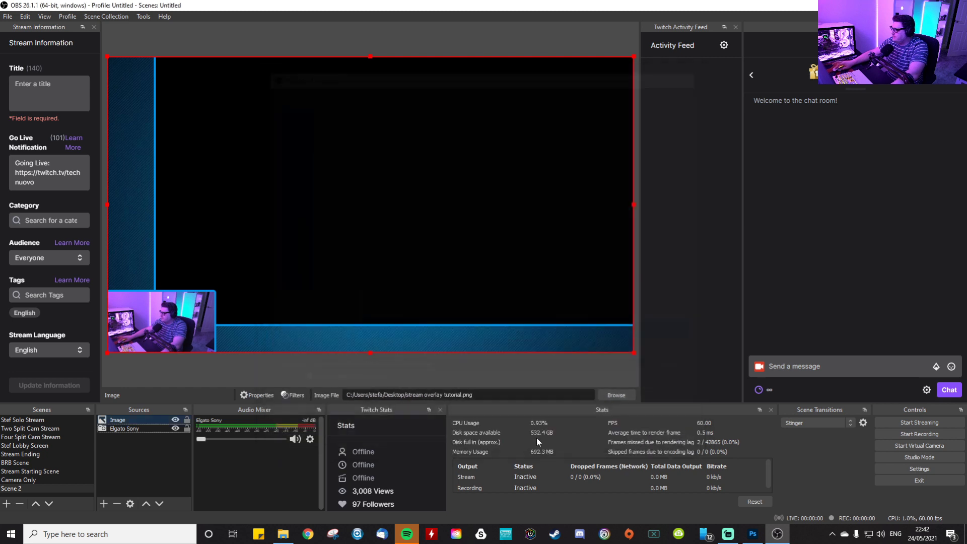
pyautogui.click(145, 451)
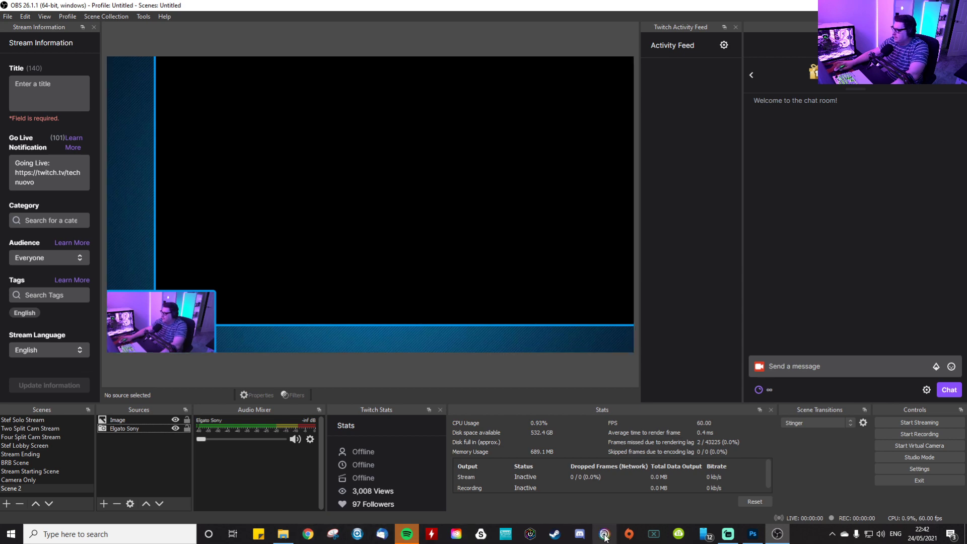
# - Start Hollow Knight with Play from the Steam library
pyautogui.click(555, 534)
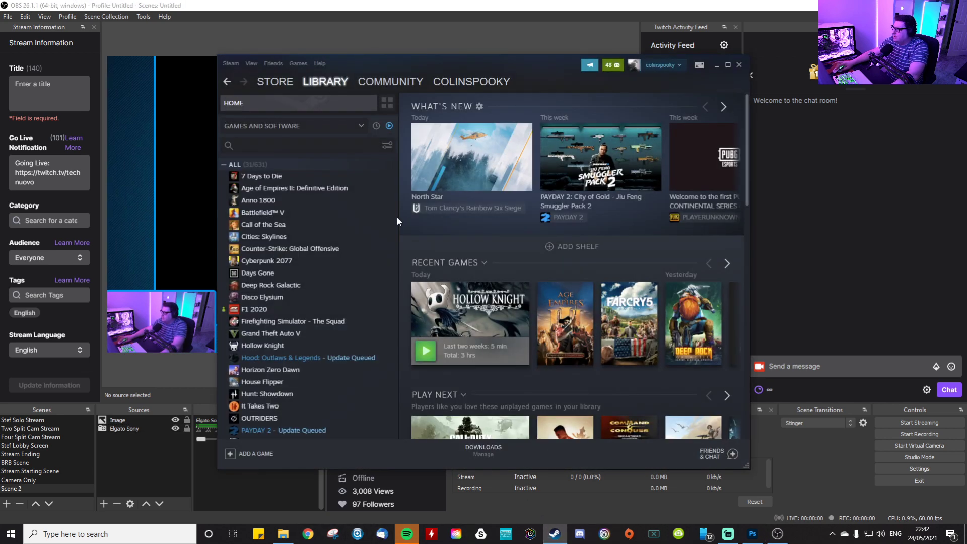
pyautogui.click(272, 346)
pyautogui.click(445, 223)
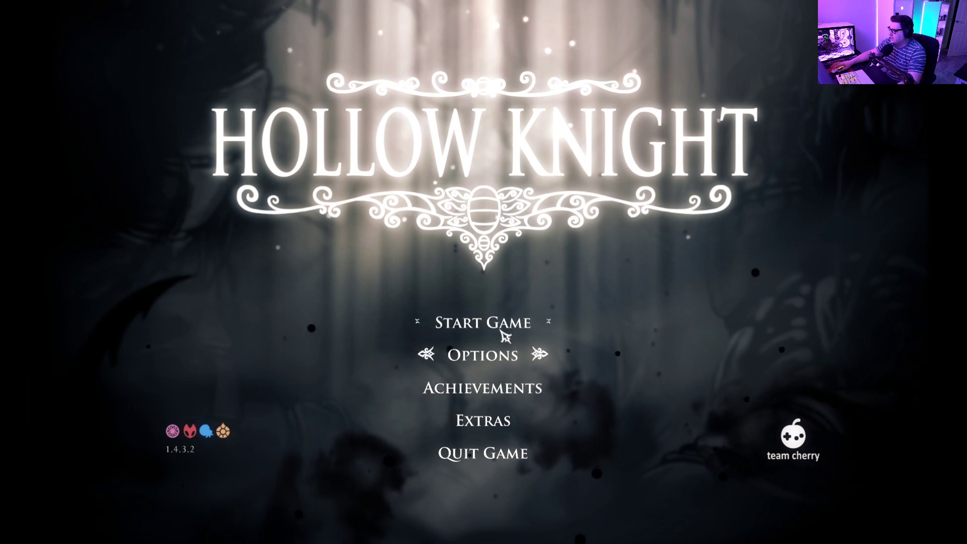
# - Start Hollow Knight and load the Greenpath save from profile slot 1
pyautogui.click(500, 327)
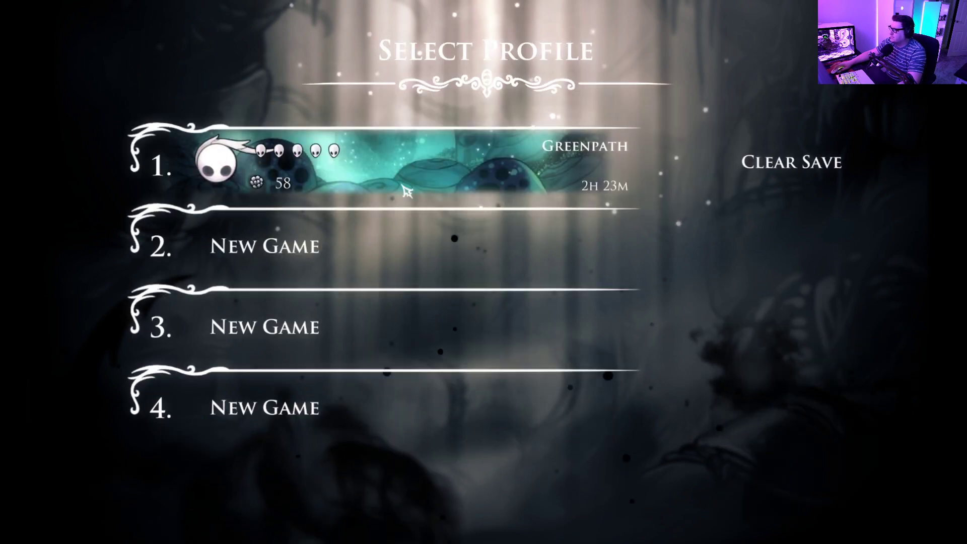
pyautogui.click(399, 166)
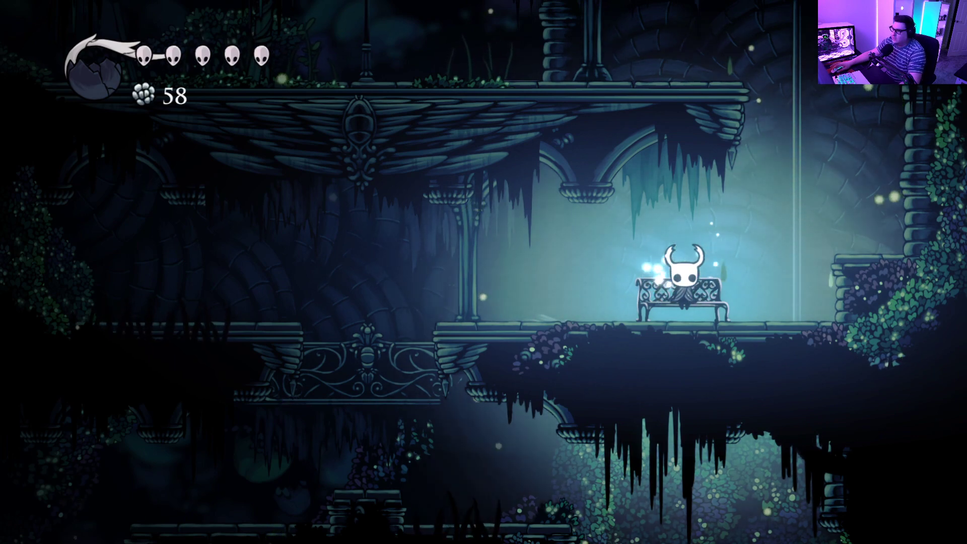
# - Switch back to OBS and add the existing 'Game Capture' source to Scene 2
pyautogui.press('super')
pyautogui.click(435, 491)
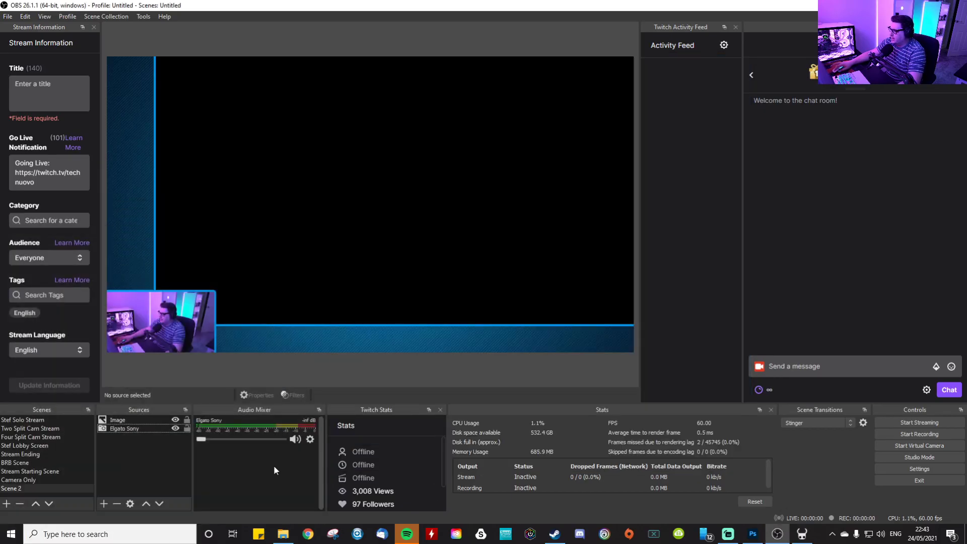
pyautogui.rightClick(129, 451)
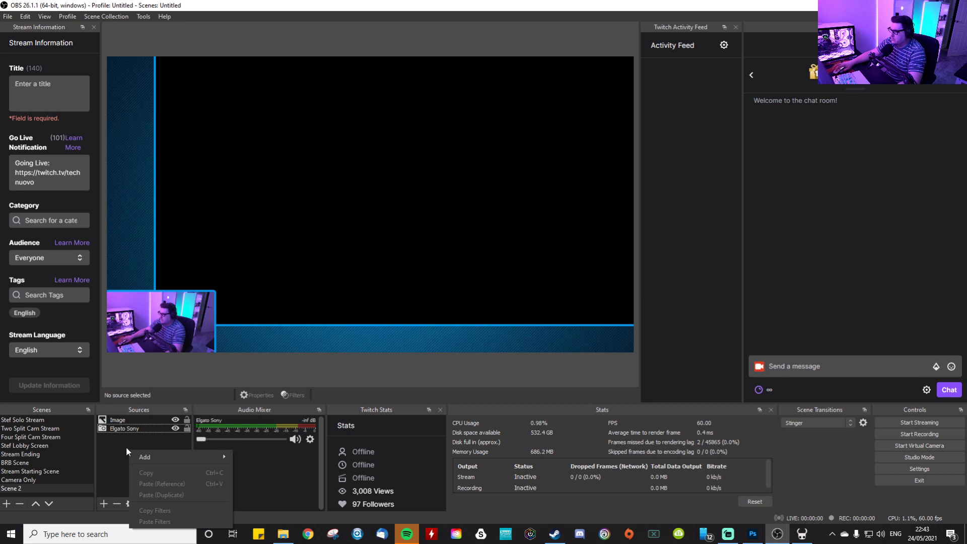
pyautogui.rightClick(123, 447)
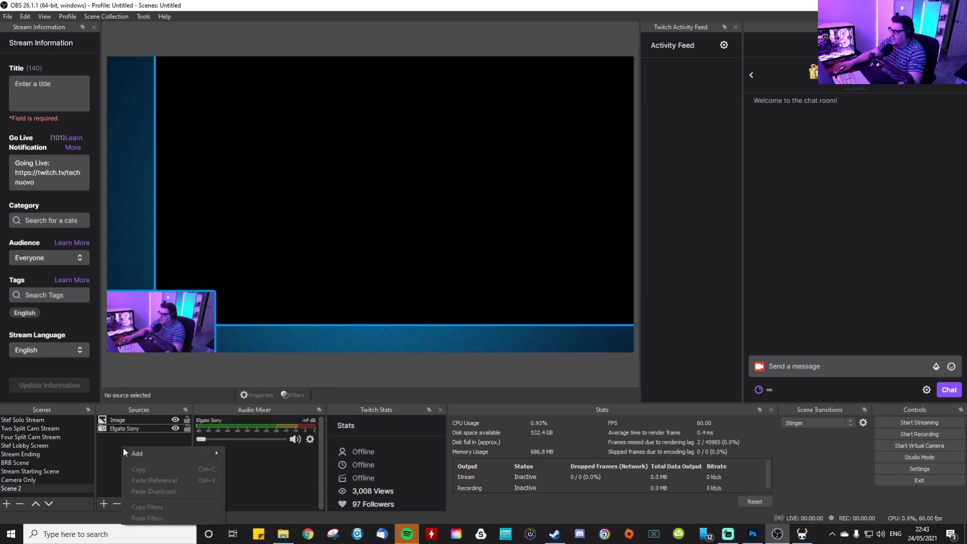
pyautogui.click(273, 416)
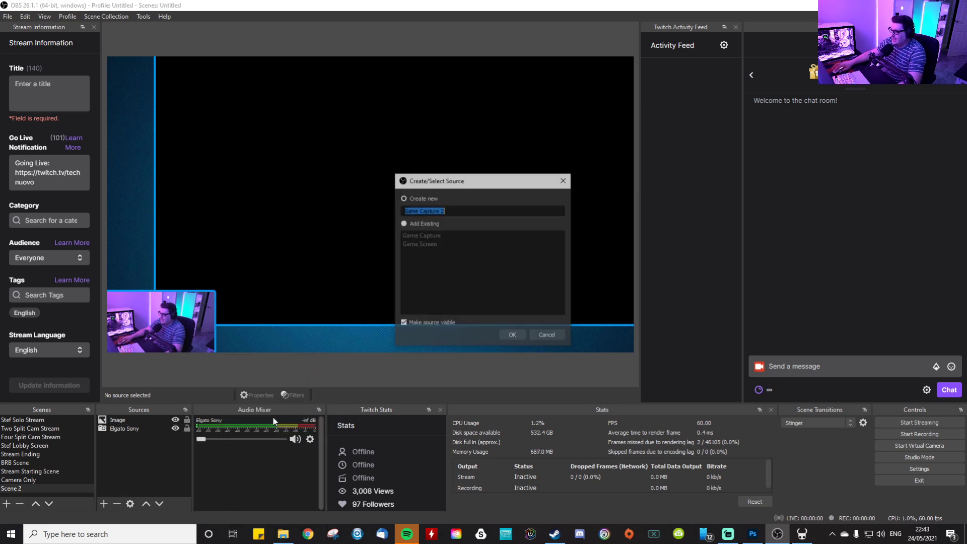
pyautogui.click(404, 223)
pyautogui.click(418, 236)
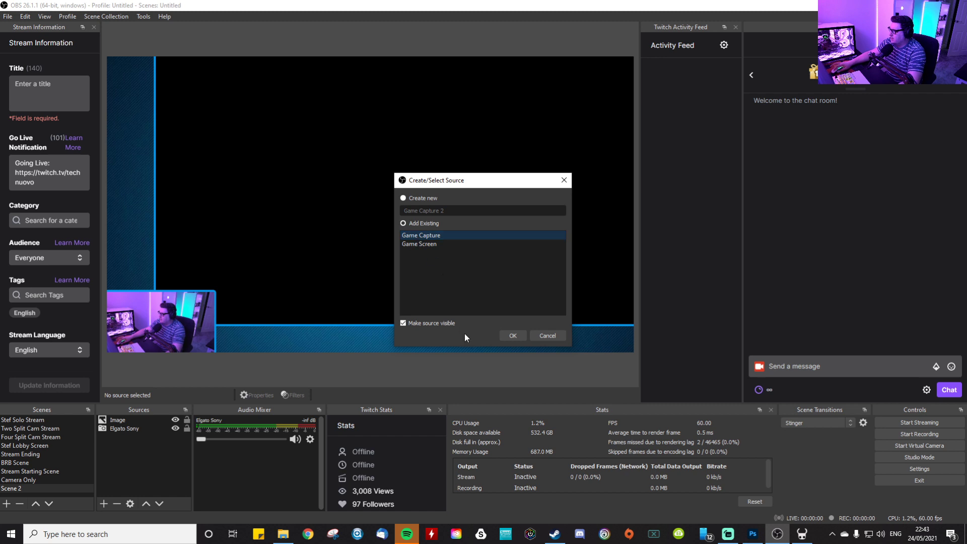
pyautogui.click(505, 336)
# - Keep Hollow Knight as the captured window and confirm the Game Capture properties
pyautogui.doubleClick(126, 420)
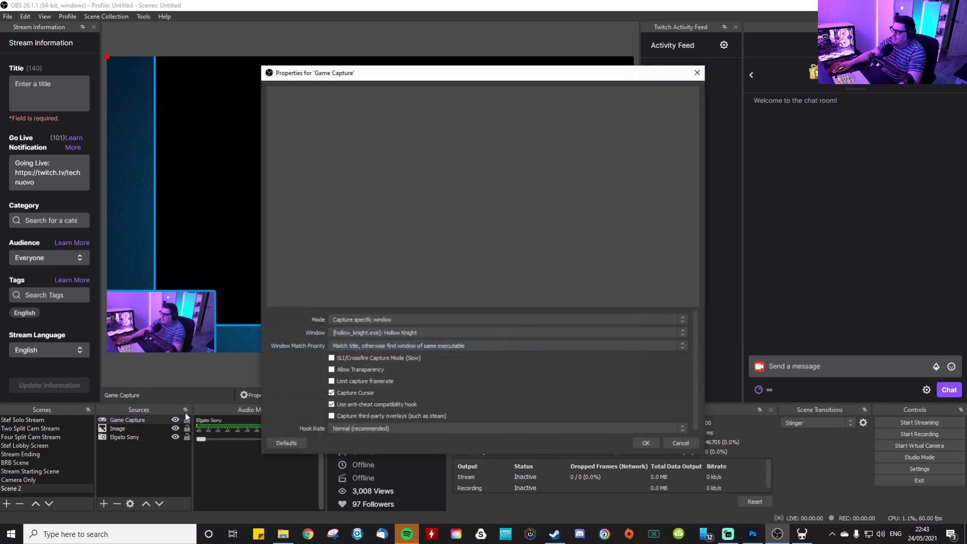
pyautogui.click(411, 332)
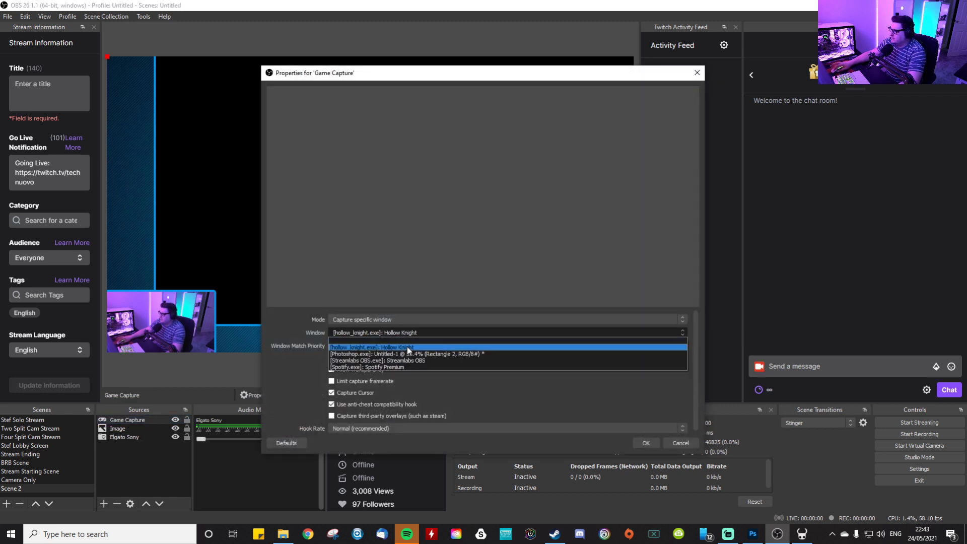
pyautogui.click(407, 347)
pyautogui.click(643, 443)
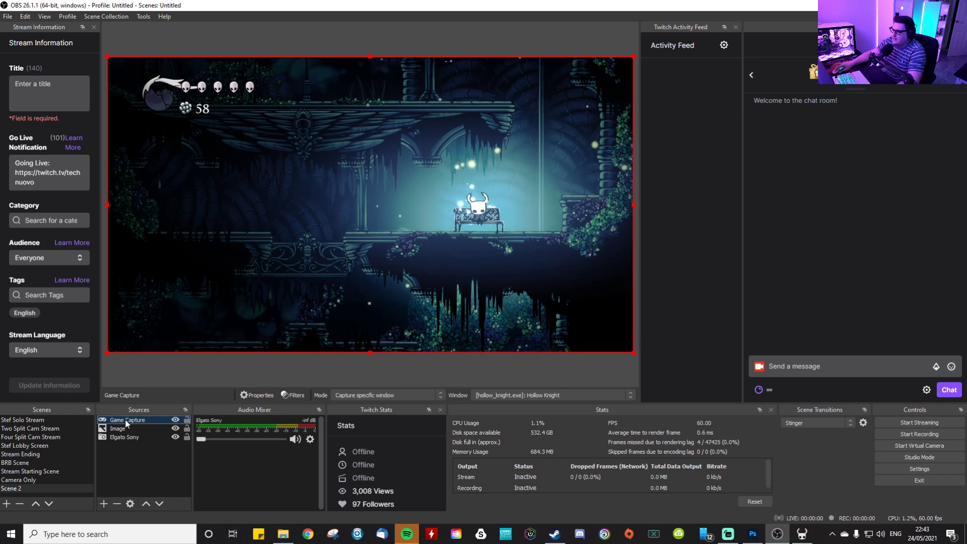
# - Move Game Capture below the overlay image and resize the gameplay to fit inside the blue frame
pyautogui.moveTo(125, 420); pyautogui.dragTo(126, 436)
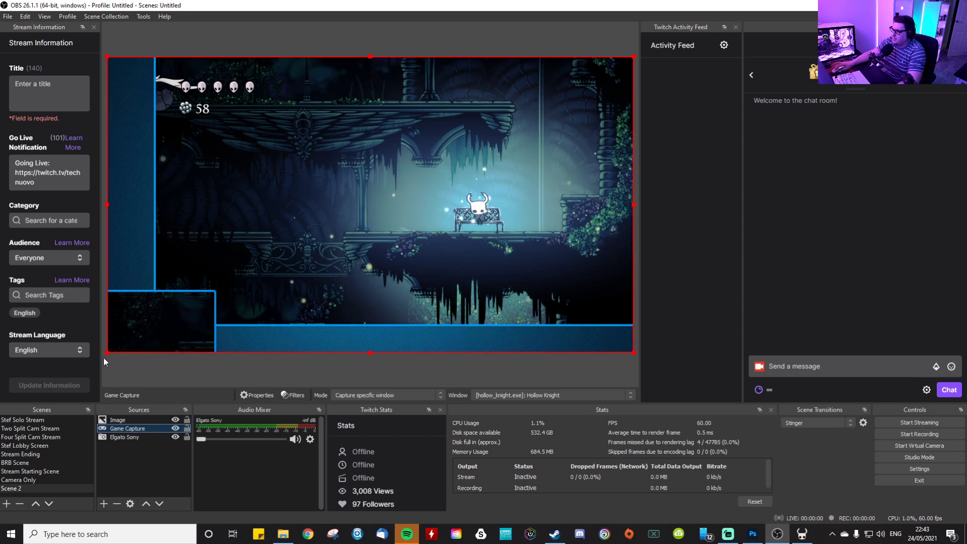
pyautogui.moveTo(107, 353); pyautogui.dragTo(156, 326)
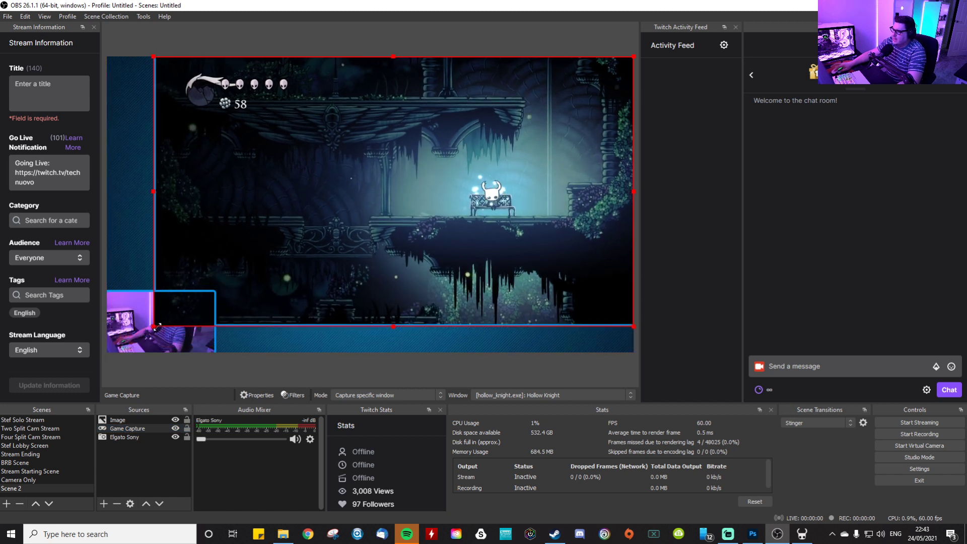
pyautogui.moveTo(159, 326); pyautogui.dragTo(155, 326)
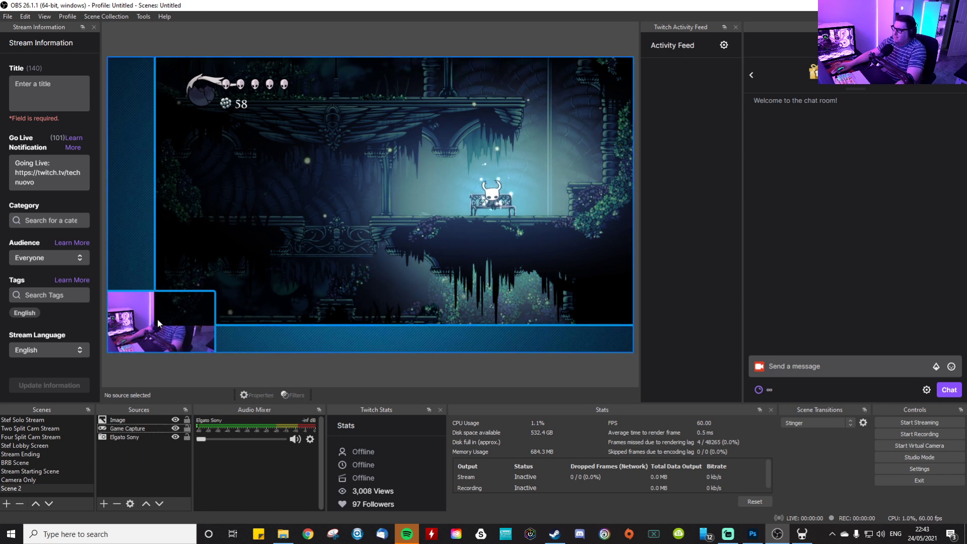
pyautogui.click(167, 310)
pyautogui.click(268, 258)
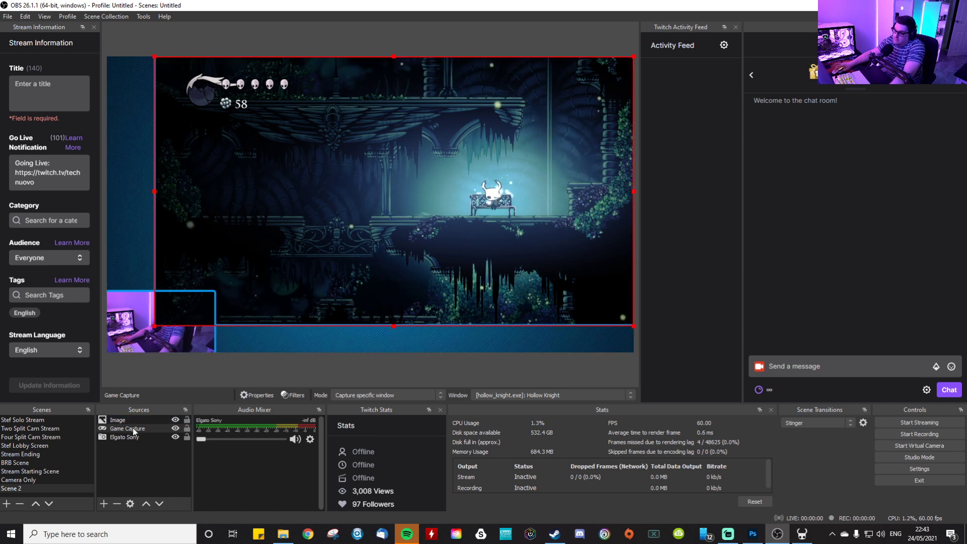
# - Layer Game Capture beneath the Elgato Sony webcam source so the webcam shows above the gameplay
pyautogui.moveTo(128, 449); pyautogui.dragTo(130, 453)
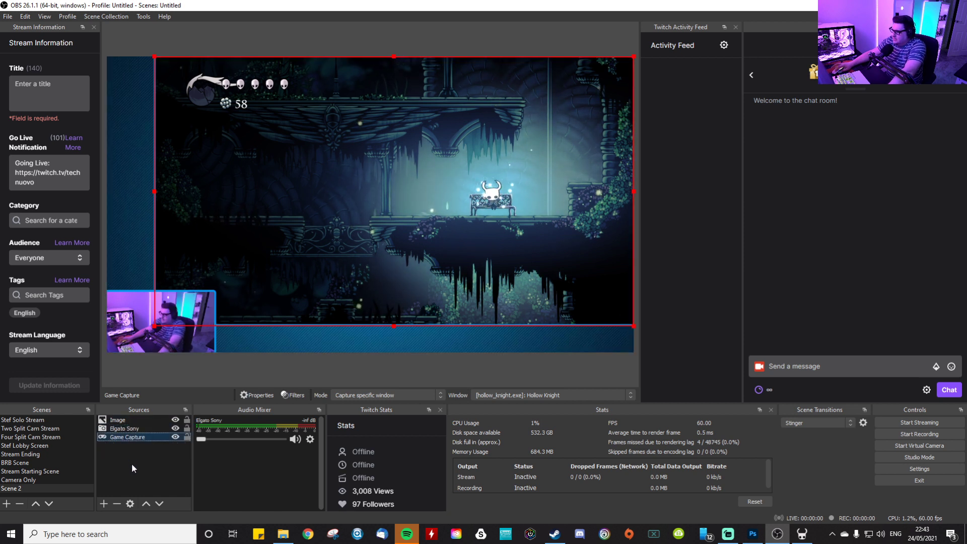
pyautogui.click(222, 377)
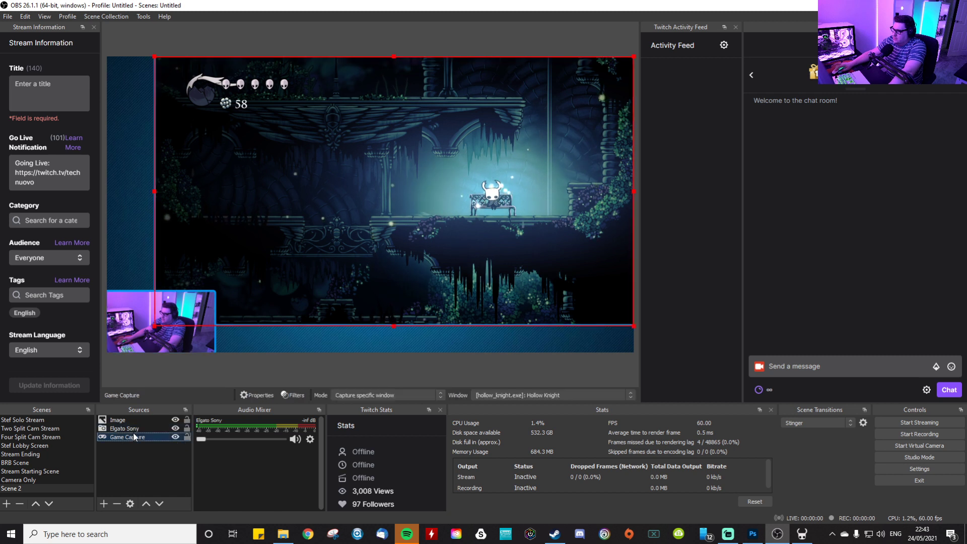
pyautogui.click(132, 430)
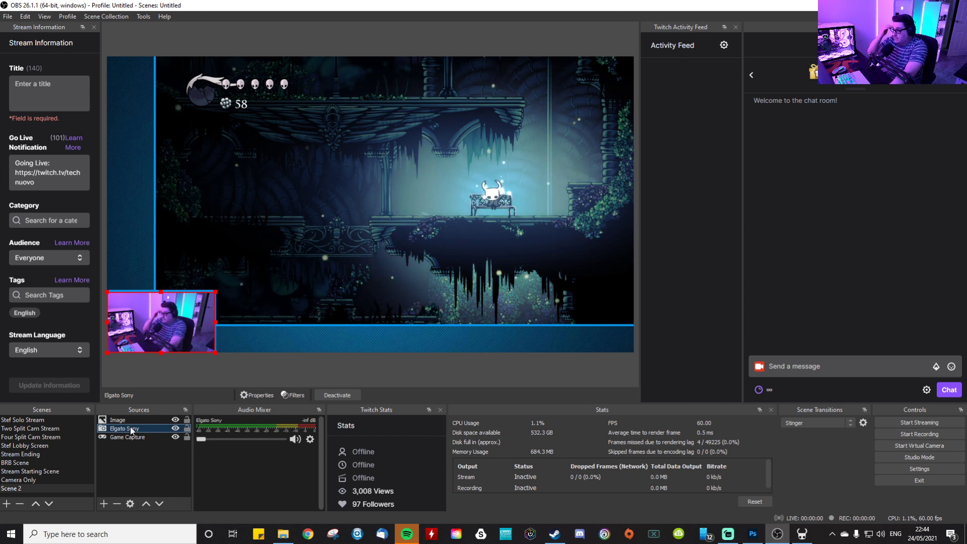
pyautogui.keyDown('ctrl'); pyautogui.click(120, 434); pyautogui.keyUp('ctrl')
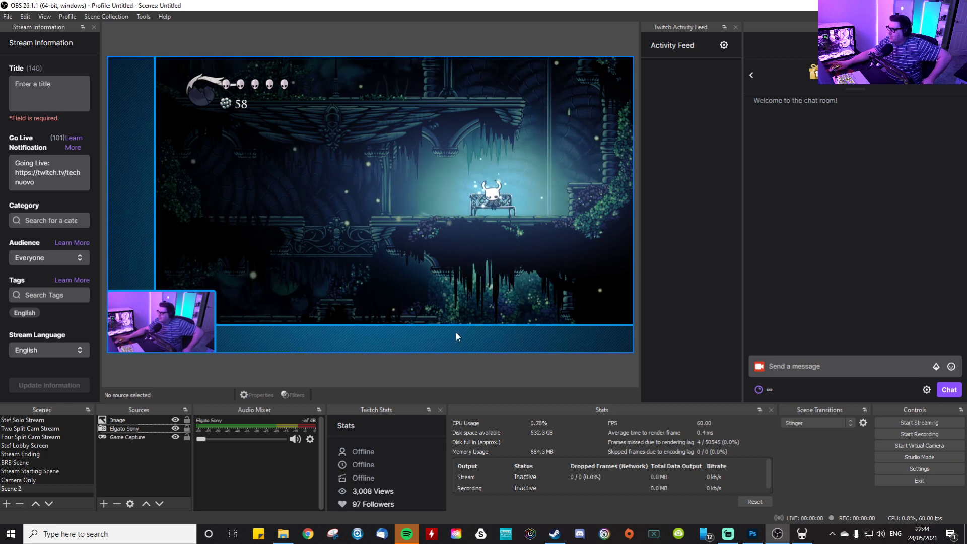
pyautogui.click(25, 419)
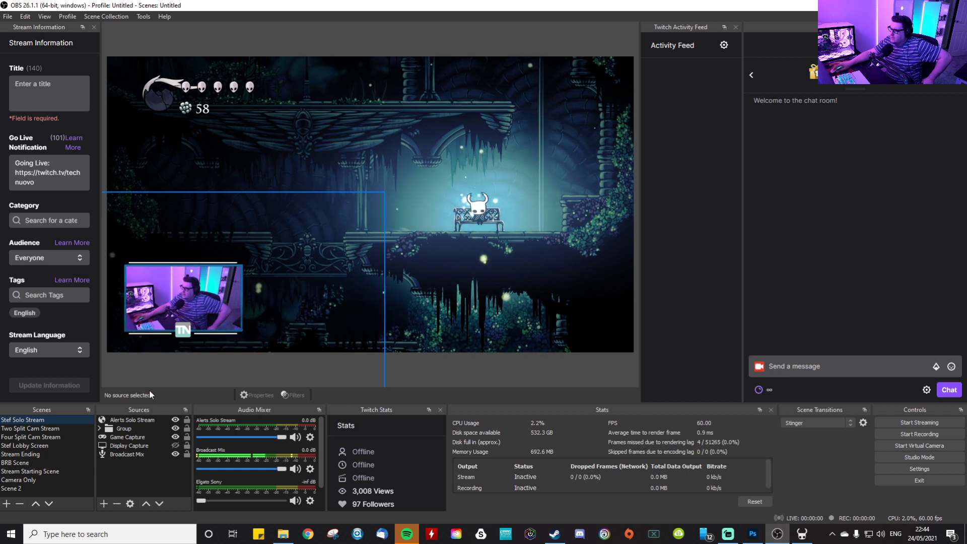
pyautogui.click(27, 429)
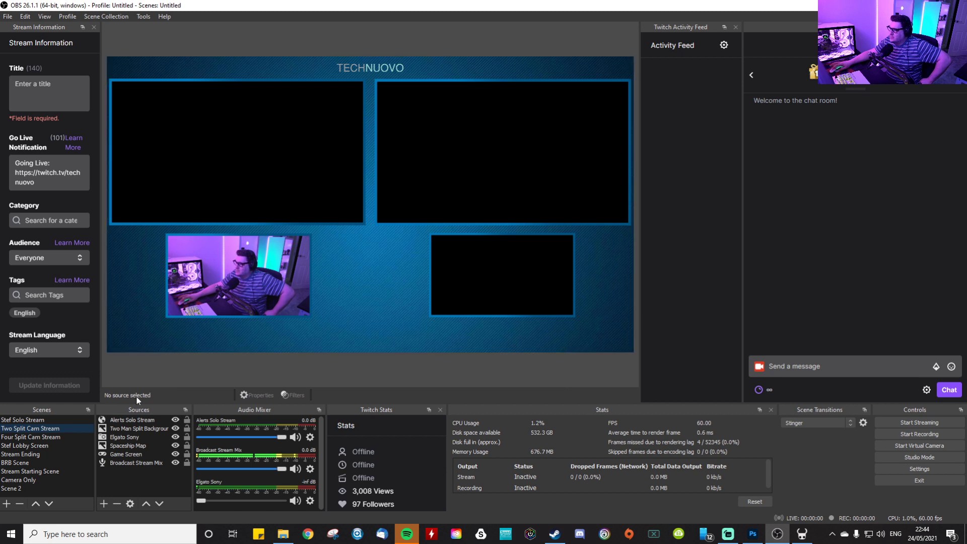
pyautogui.click(40, 438)
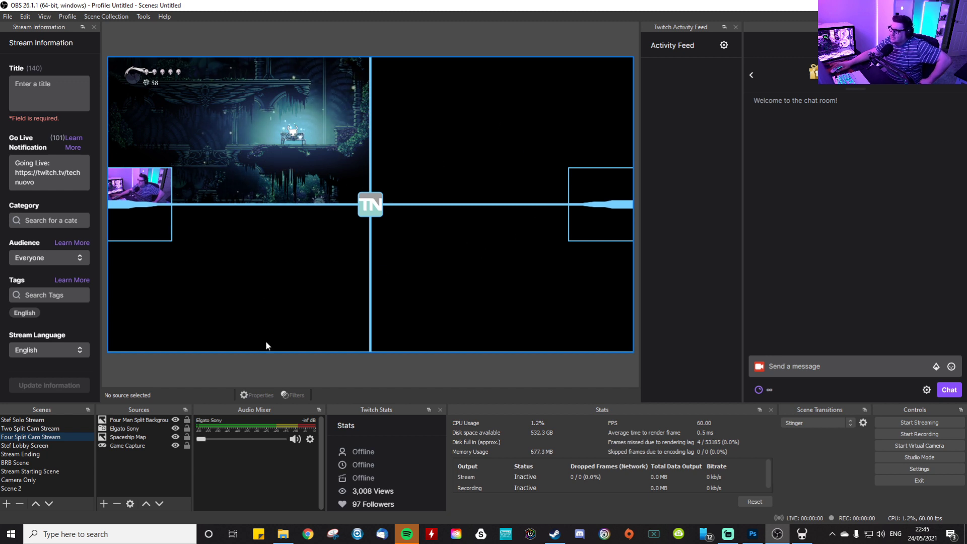
pyautogui.click(26, 491)
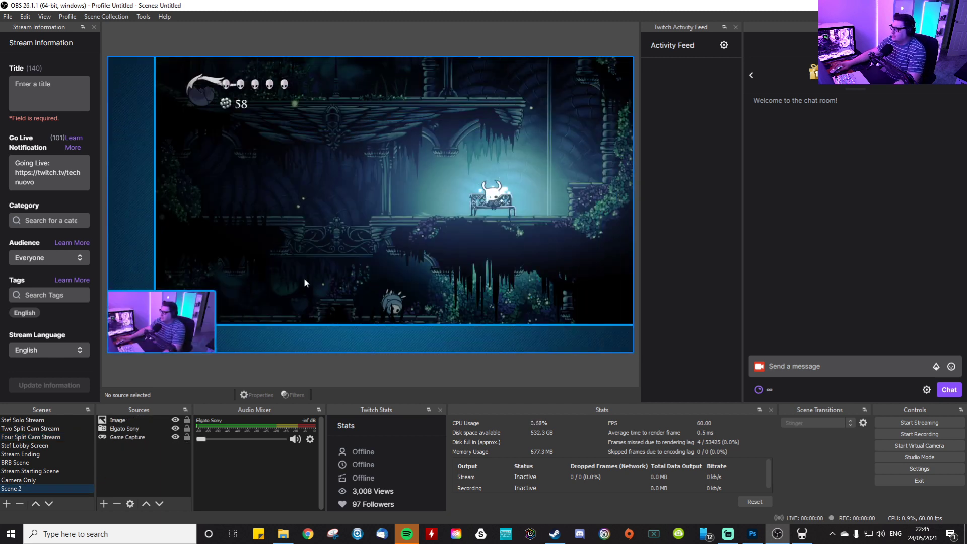